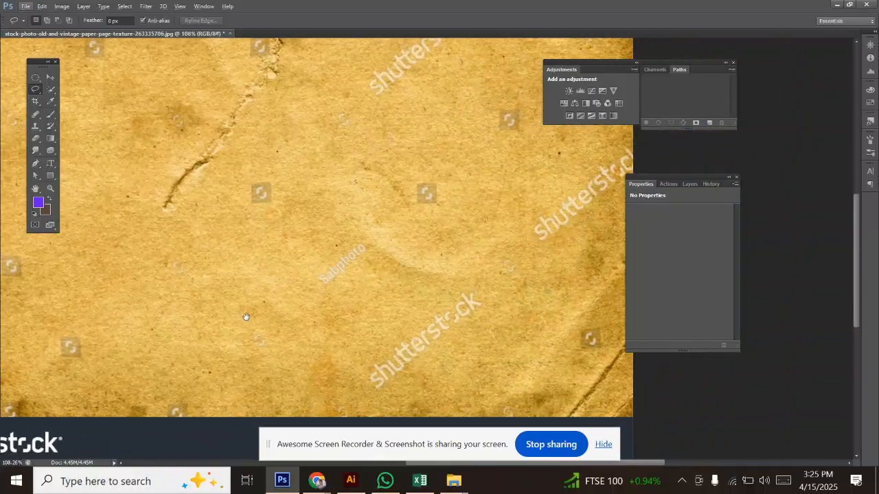
Lasso the square watermark logo in the lower-left part of the paper and replace it with a Content-Aware fill
scroll(263, 365, "up", 2)
scroll(263, 378, "left", 3)
scroll(262, 378, "down", 1)
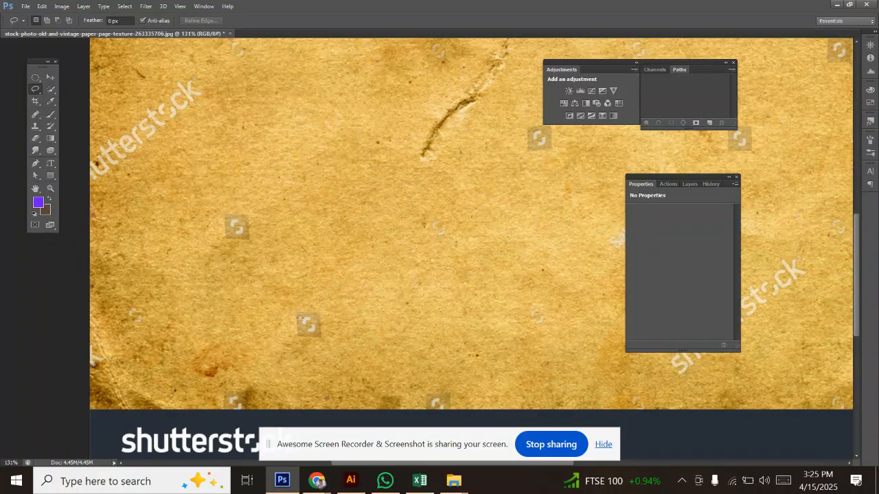
left_click_drag(36, 90, 69, 88)
mouse_move(278, 322)
left_mouse_down()
mouse_move(298, 294)
mouse_move(340, 291)
mouse_move(359, 304)
mouse_move(347, 348)
left_mouse_up()
left_click_drag(286, 342, 280, 327)
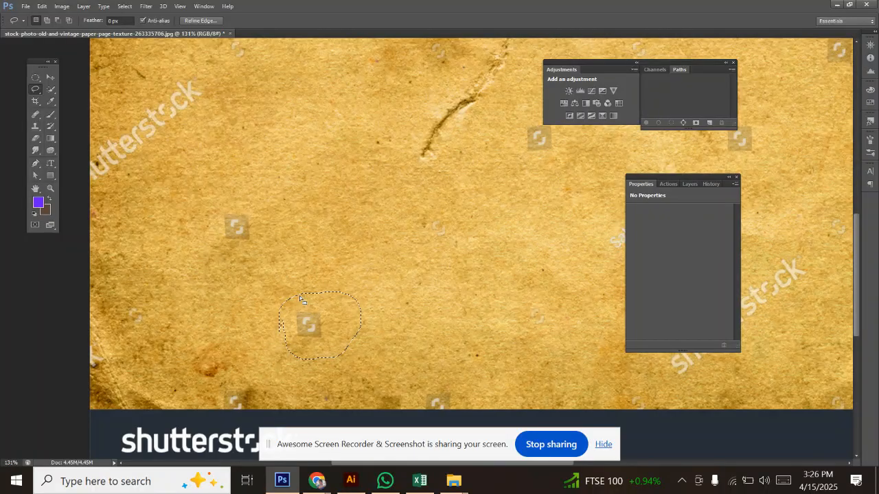
right_click(300, 299)
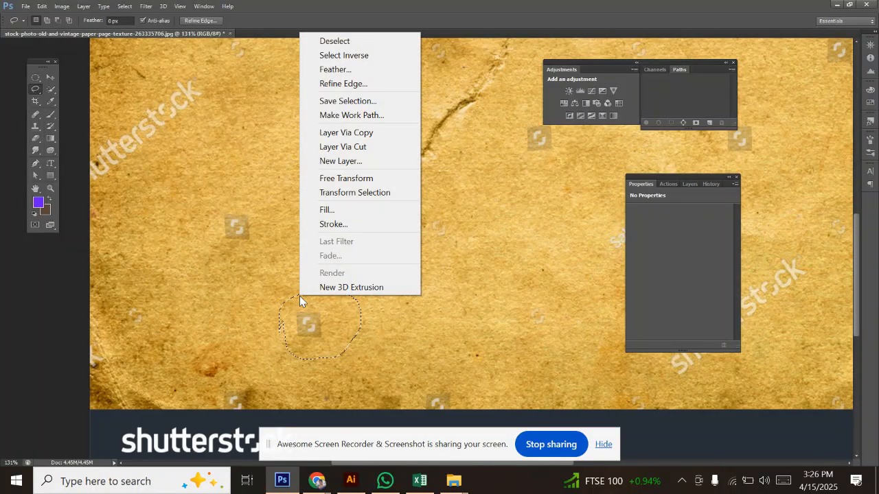
left_click(349, 216)
left_click(437, 151)
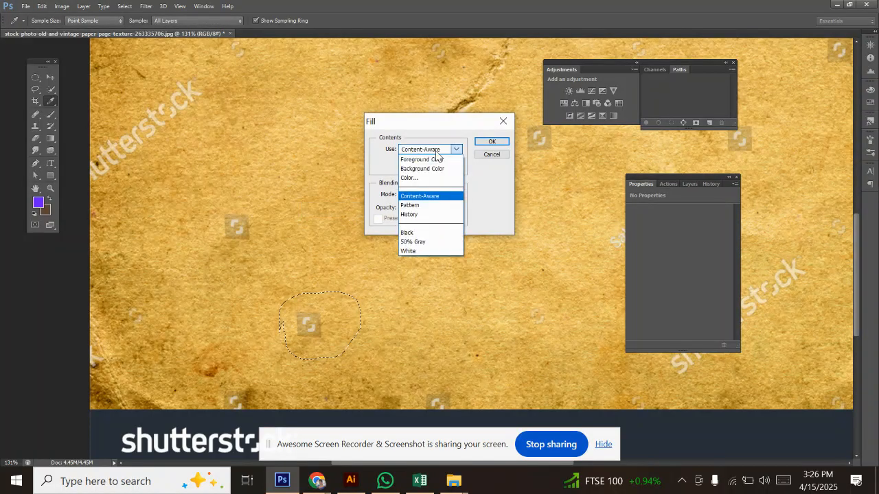
left_click(439, 151)
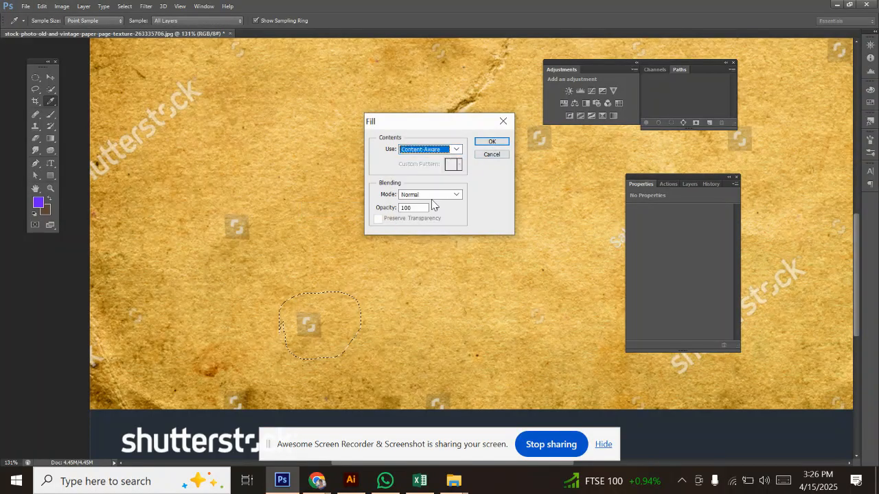
left_click(489, 141)
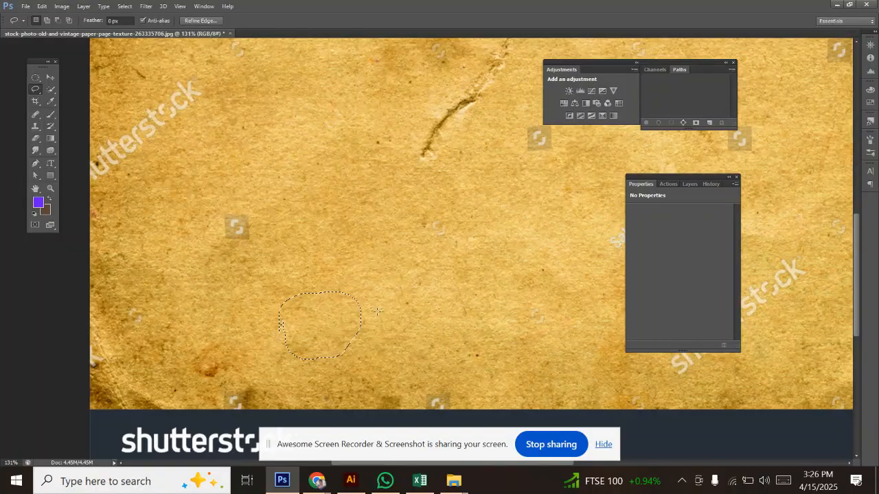
Lasso the watermark logo near the paper's left edge, beside the vertical shutterstock text, and remove it with a Content-Aware fill
left_click_drag(383, 308, 276, 314)
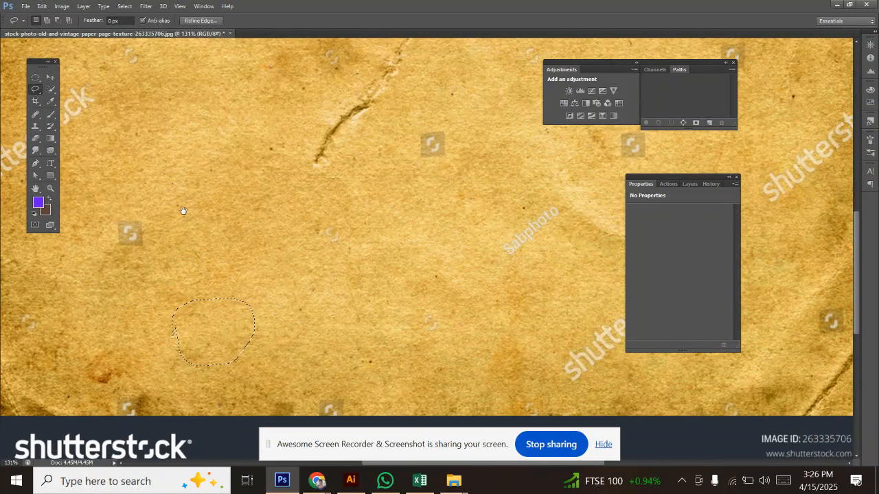
left_click_drag(182, 210, 259, 272)
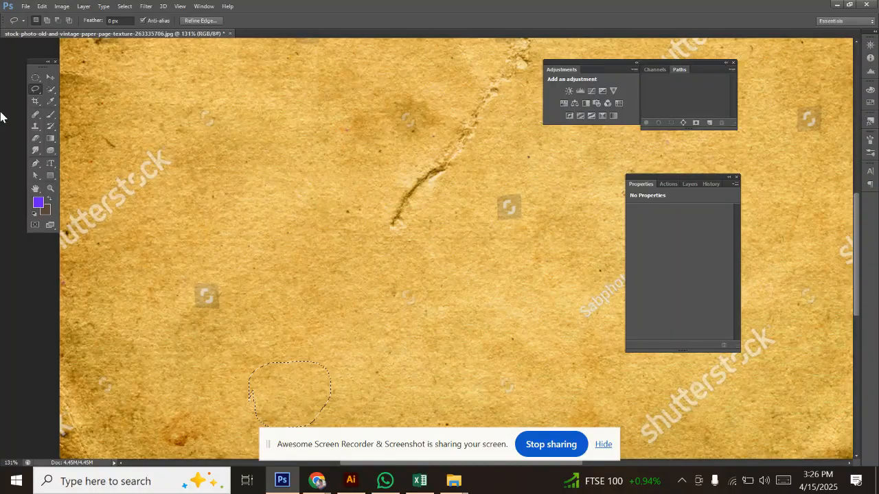
right_click(36, 90)
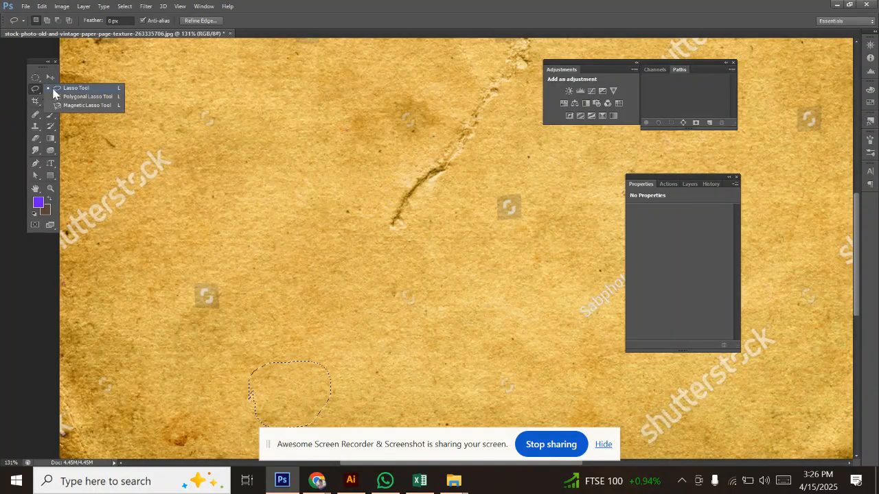
left_click(54, 92)
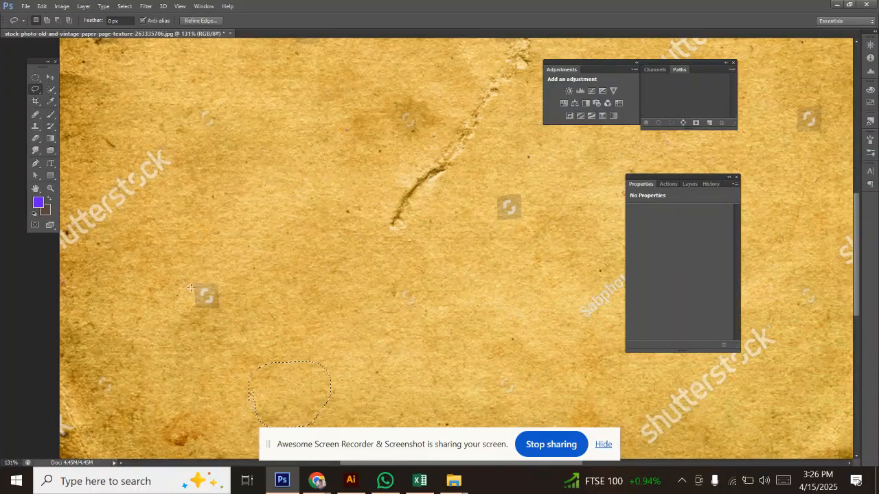
key("alt")
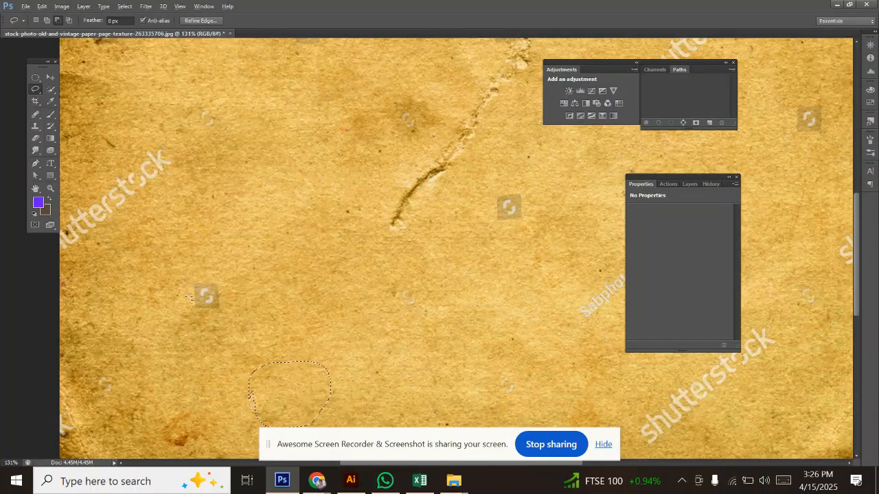
scroll(202, 301, "down", 3)
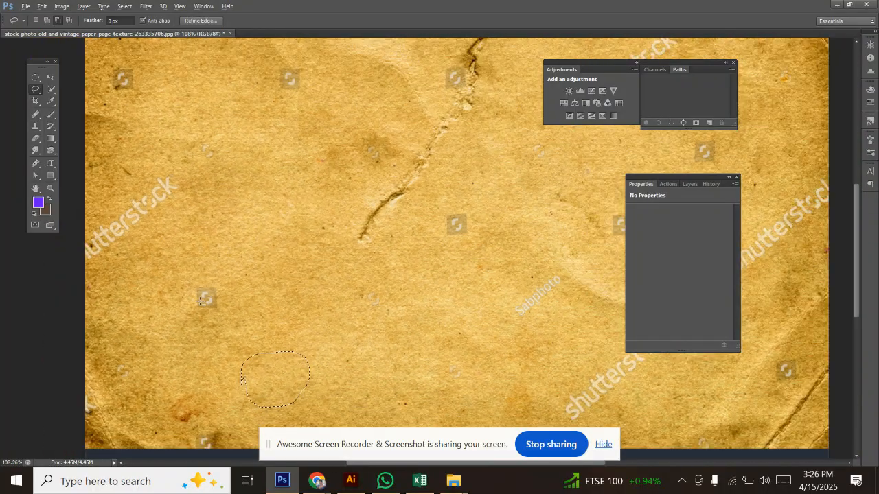
scroll(202, 300, "up", 2)
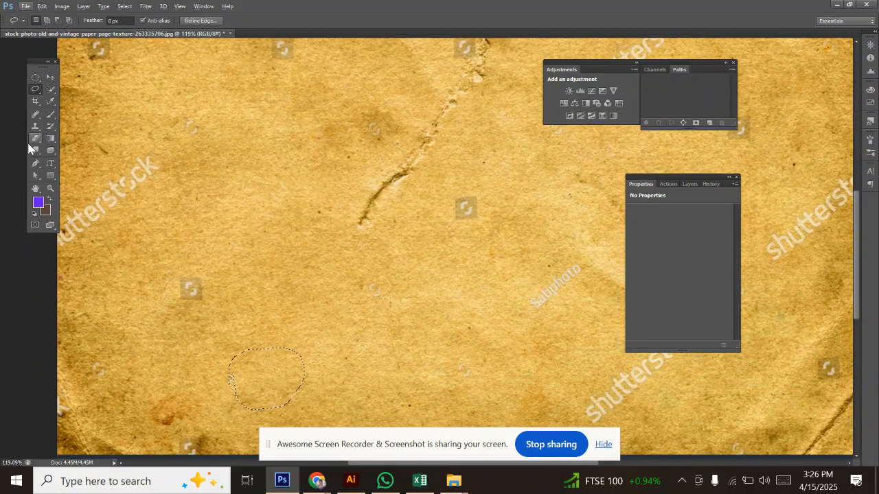
mouse_move(167, 302)
left_mouse_down()
mouse_move(171, 267)
mouse_move(205, 269)
mouse_move(168, 347)
mouse_move(166, 302)
left_mouse_up()
right_click(214, 302)
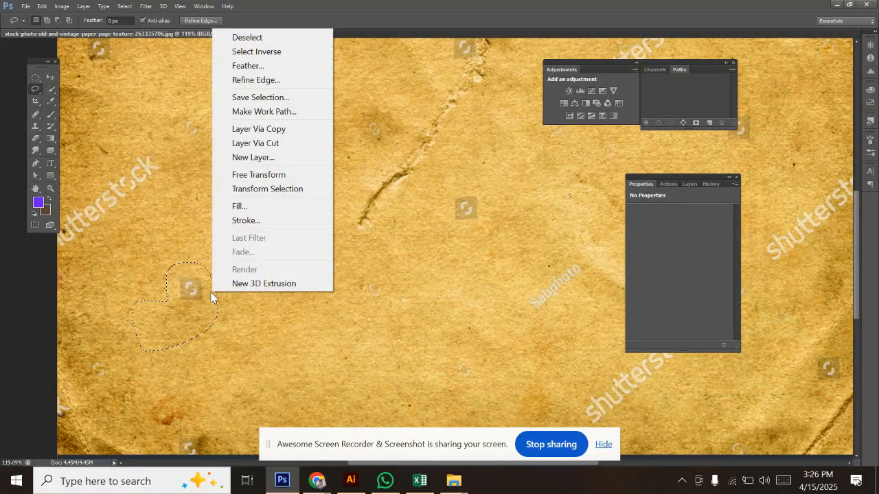
left_click(259, 206)
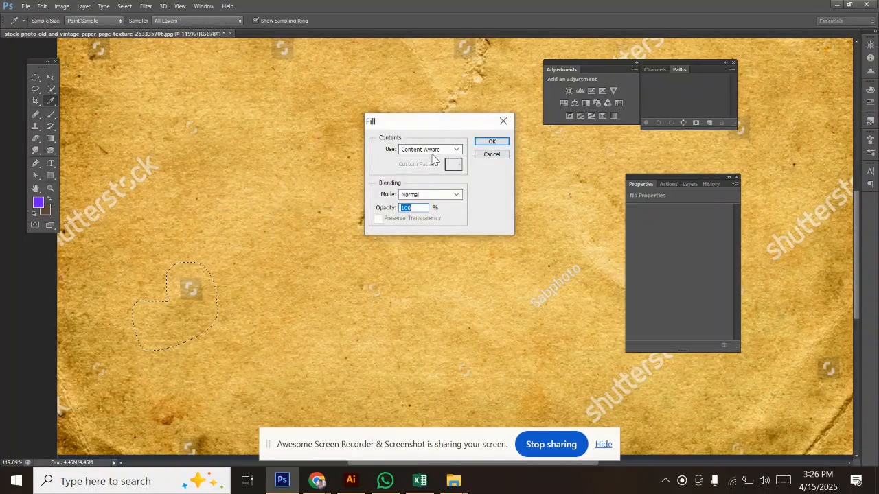
left_click(491, 142)
Clear the selection, lasso the watermark logo just right of the crack's lower end, and fill it using Content-Aware
mouse_move(263, 228)
left_mouse_down()
mouse_move(177, 269)
mouse_move(162, 282)
mouse_move(173, 307)
left_mouse_up()
key("ctrl+d")
mouse_move(343, 305)
left_mouse_down()
mouse_move(379, 247)
mouse_move(423, 297)
mouse_move(300, 297)
left_mouse_up()
right_click(388, 289)
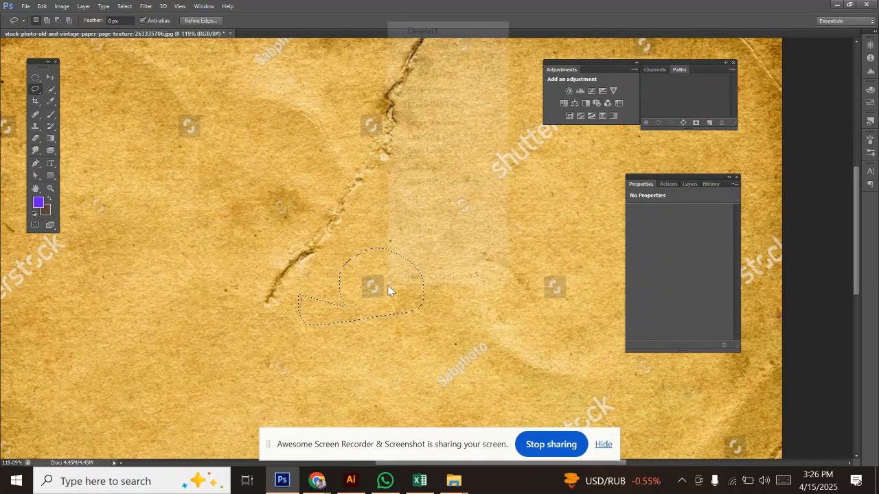
left_click(422, 201)
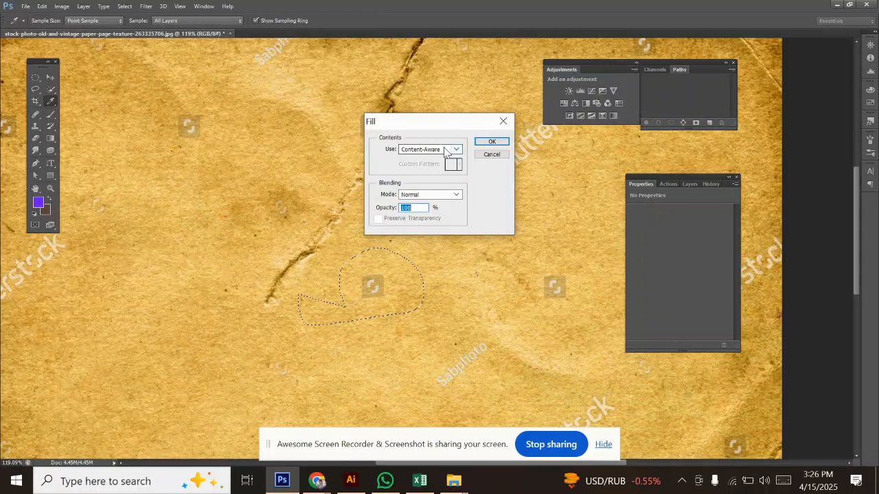
left_click(491, 141)
Lasso the diagonal "Sabphoto" text in the lower middle of the paper and remove it with a Content-Aware fill
left_click_drag(395, 334, 263, 241)
mouse_move(278, 285)
left_mouse_down()
mouse_move(288, 263)
mouse_move(373, 229)
mouse_move(348, 293)
mouse_move(276, 288)
left_mouse_up()
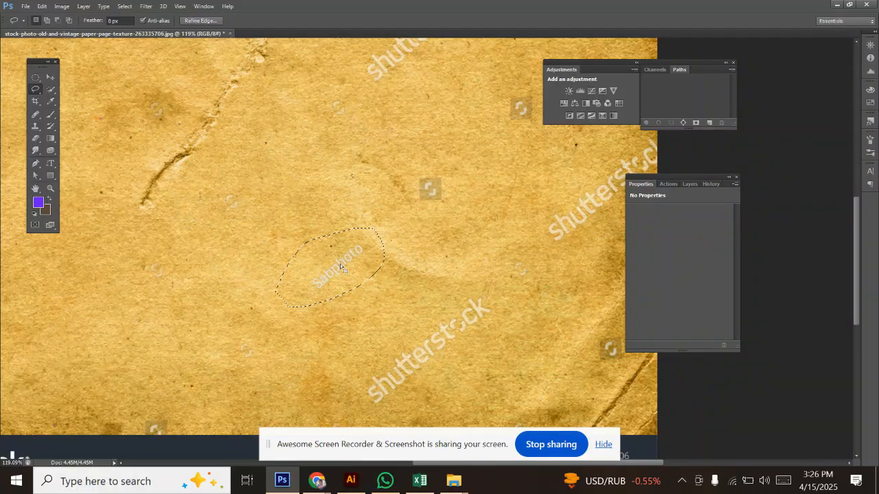
right_click(340, 264)
left_click(391, 179)
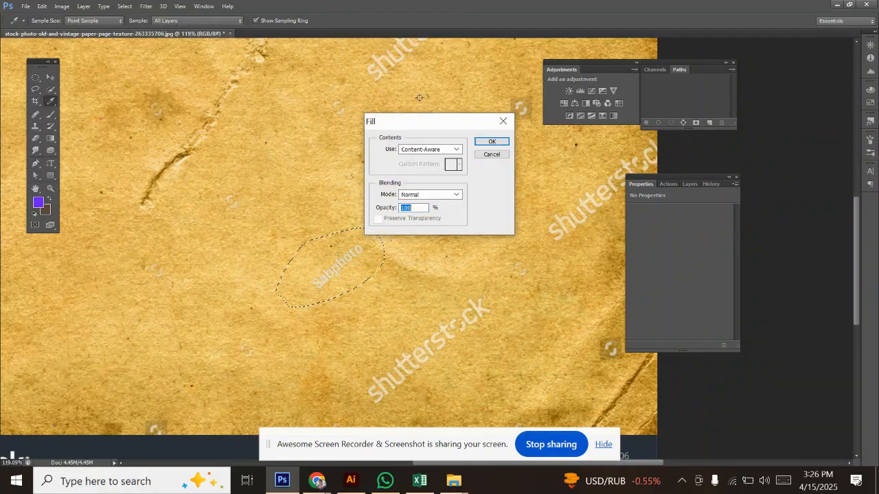
left_click(489, 143)
Lasso the diagonal "shutterstock" text above the dark footer and remove it with a Content-Aware fill
left_click_drag(359, 317, 282, 232)
mouse_move(284, 298)
left_mouse_down()
mouse_move(410, 205)
mouse_move(426, 261)
mouse_move(319, 337)
mouse_move(287, 328)
left_mouse_up()
right_click(335, 257)
left_click(386, 381)
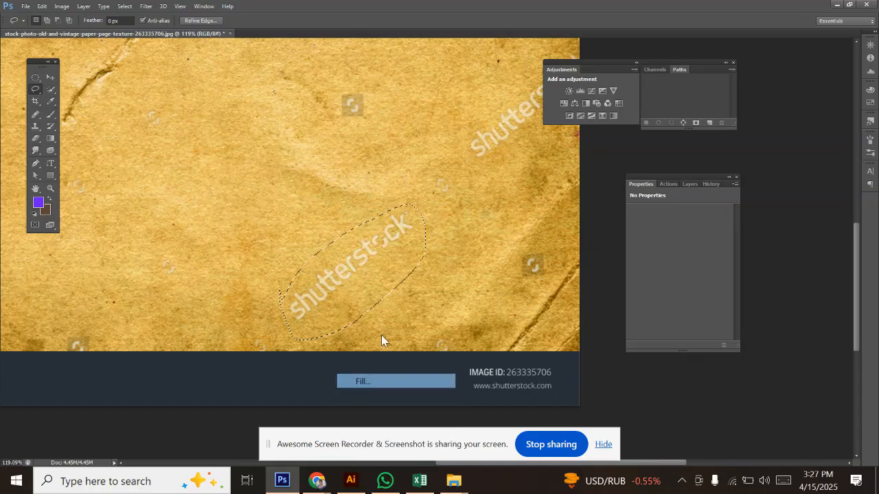
left_click(491, 141)
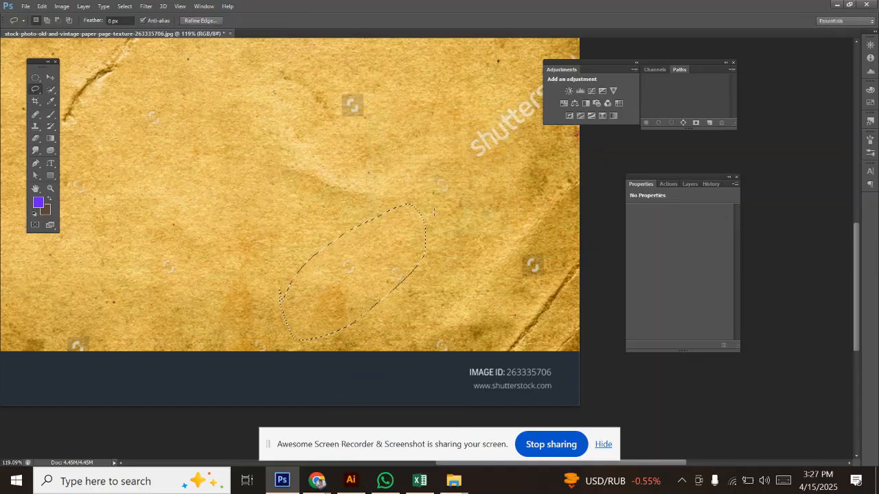
Lasso the watermark logo above the pale curved crease right of the crack and remove it with a Content-Aware fill
left_click_drag(296, 232, 315, 310)
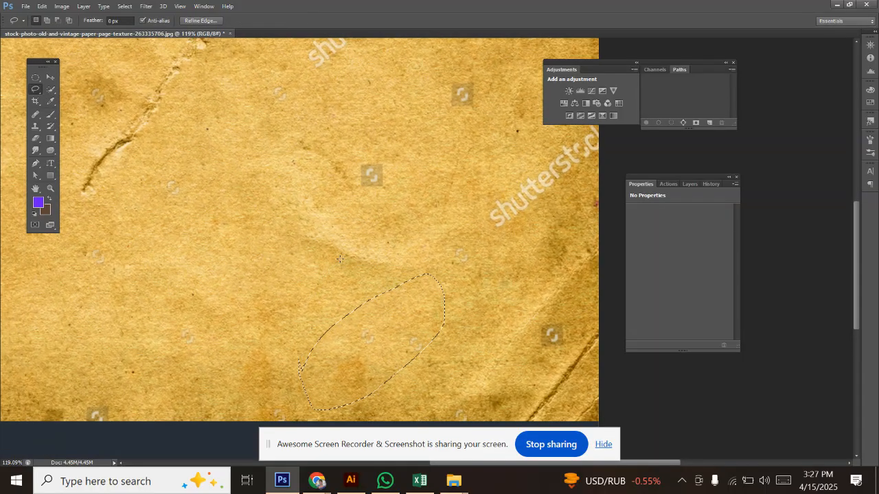
key("super")
left_click(461, 172)
left_click_drag(238, 181, 236, 240)
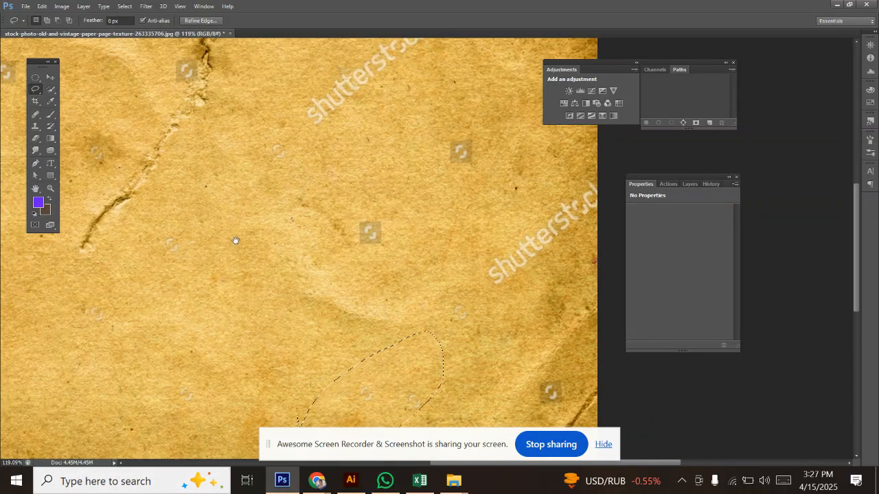
right_click(37, 92)
left_click(59, 89)
mouse_move(327, 232)
left_mouse_down()
mouse_move(399, 201)
mouse_move(325, 256)
mouse_move(327, 231)
left_mouse_up()
right_click(402, 232)
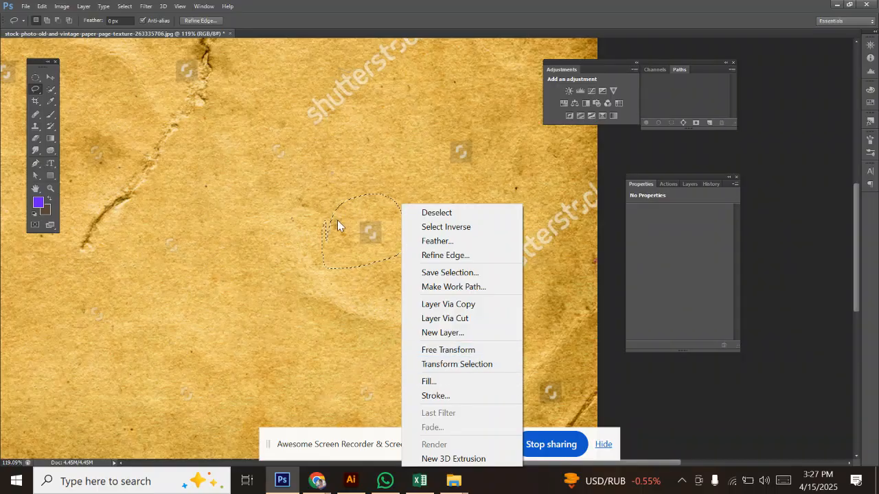
left_click(429, 381)
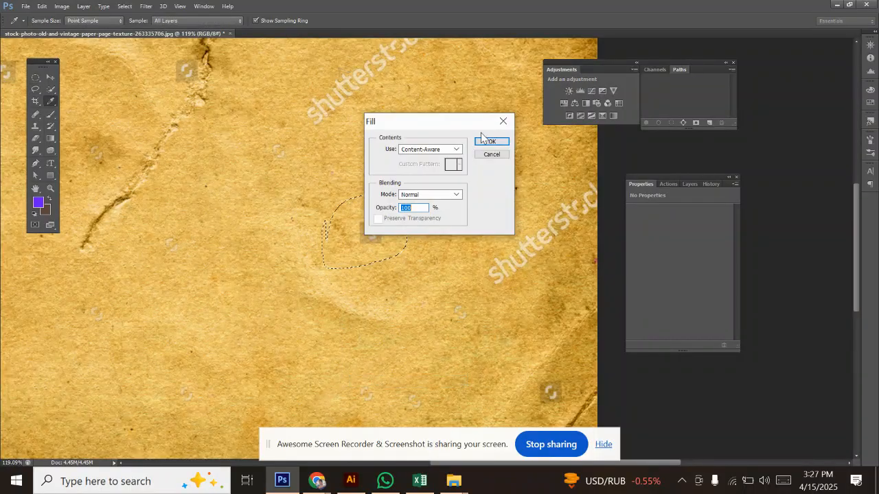
left_click(489, 141)
Display the document's layers and clear the current selection
left_click(688, 184)
scroll(298, 247, "down", 1)
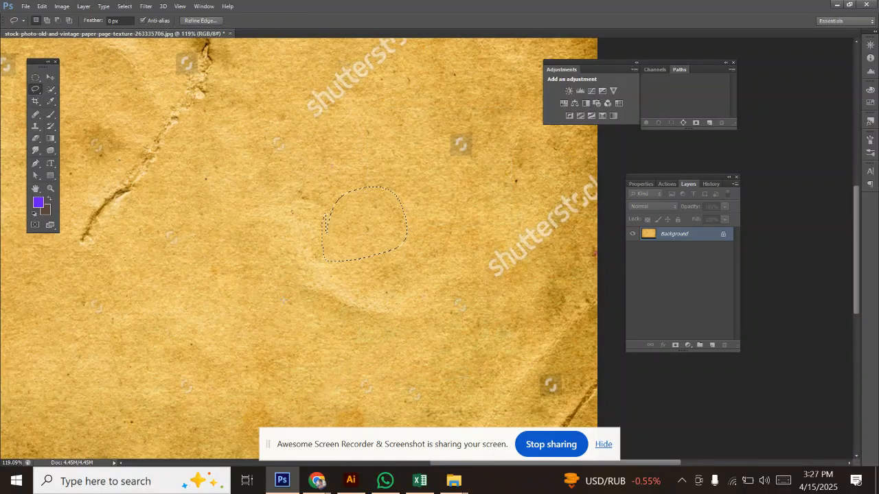
key("super")
scroll(249, 211, "down", 3)
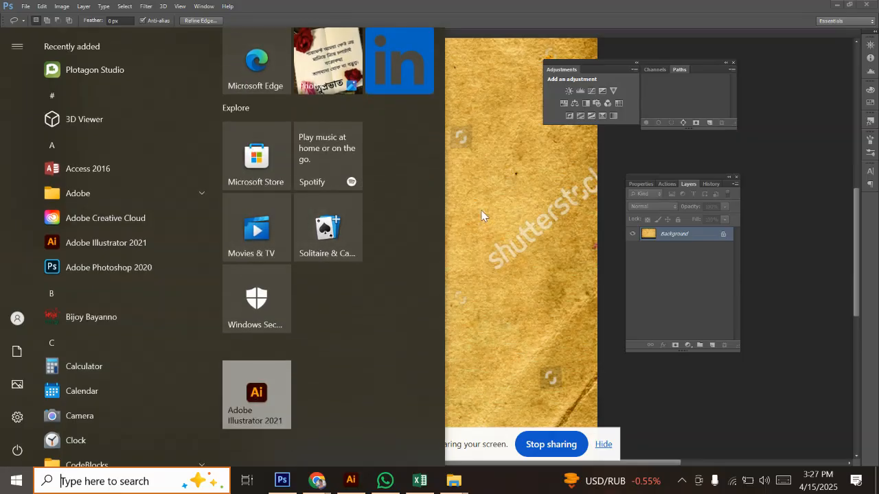
left_click(481, 215)
scroll(412, 240, "down", 1)
left_click(327, 261)
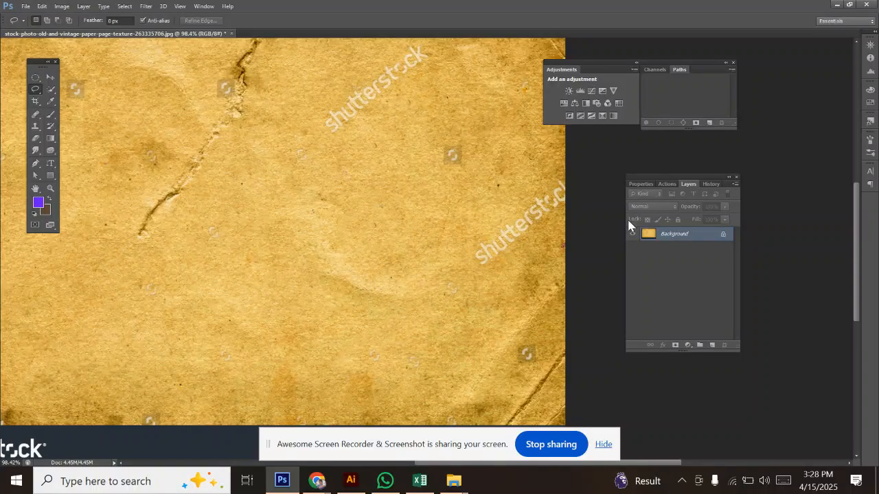
Lasso the diagonal "shutterstock" text to the right of the crack's upper part and replace it with a Content-Aware fill
left_click_drag(434, 185, 314, 232)
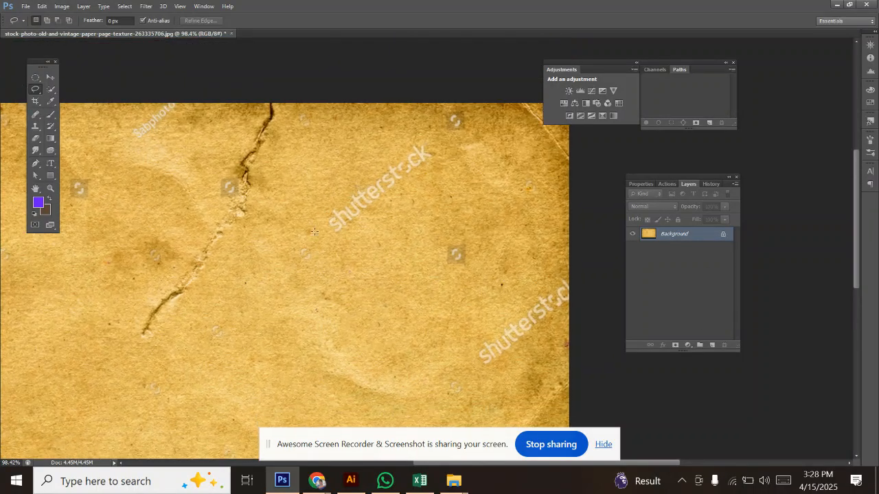
mouse_move(333, 195)
left_mouse_down()
mouse_move(405, 148)
mouse_move(441, 141)
mouse_move(453, 173)
mouse_move(343, 249)
mouse_move(288, 241)
left_mouse_up()
right_click(378, 196)
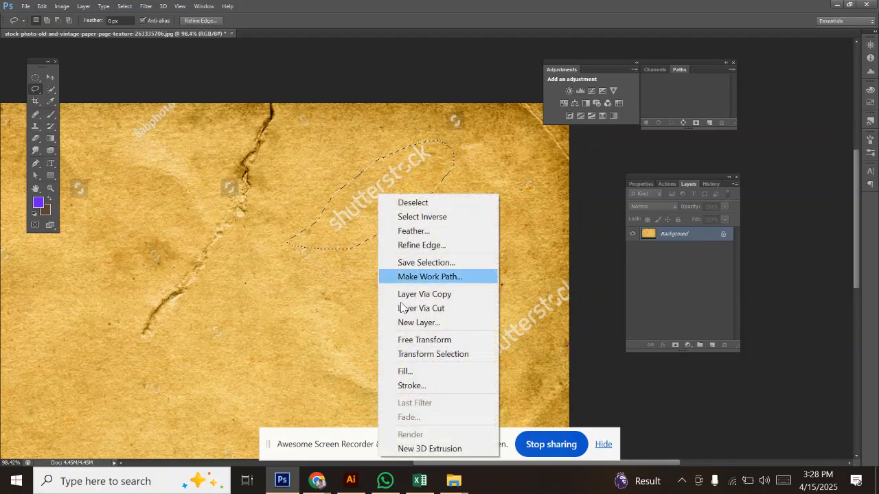
left_click(408, 366)
left_click(492, 141)
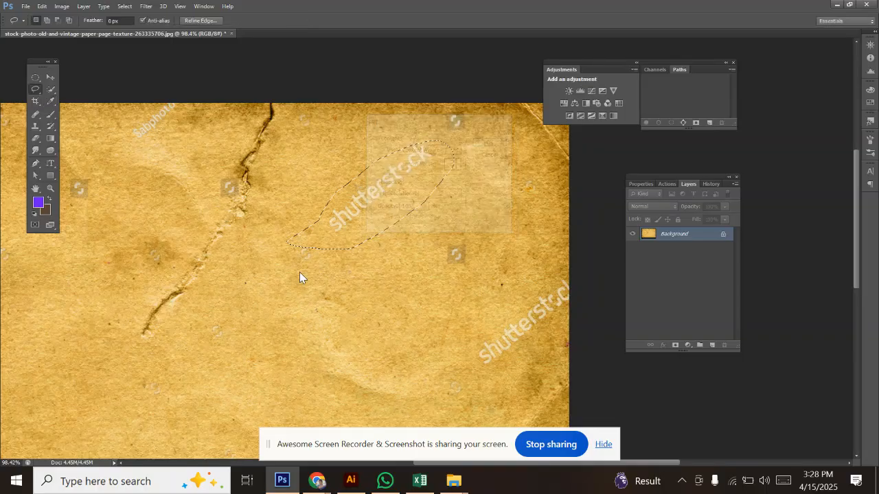
Lasso the stray logo within the newly filled area right of the crack and remove it using a Content-Aware fill
mouse_move(402, 165)
left_mouse_down()
mouse_move(439, 162)
mouse_move(392, 191)
mouse_move(399, 165)
left_mouse_up()
right_click(412, 190)
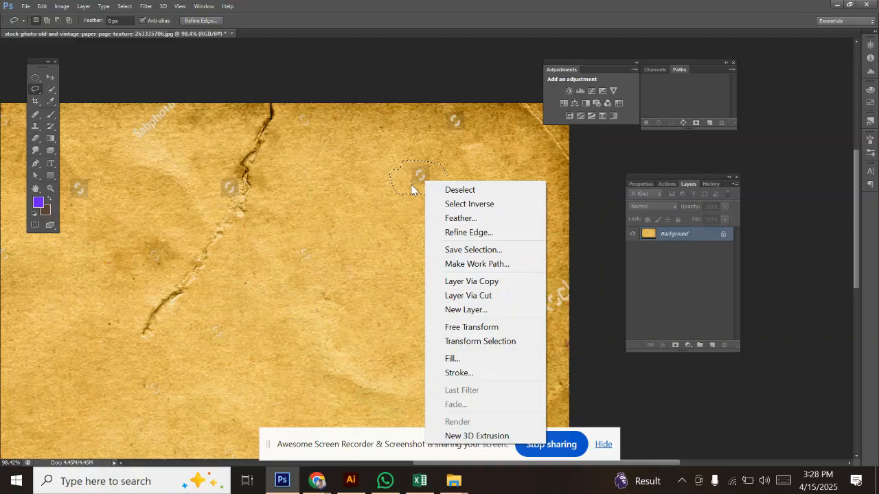
left_click(451, 358)
left_click(491, 141)
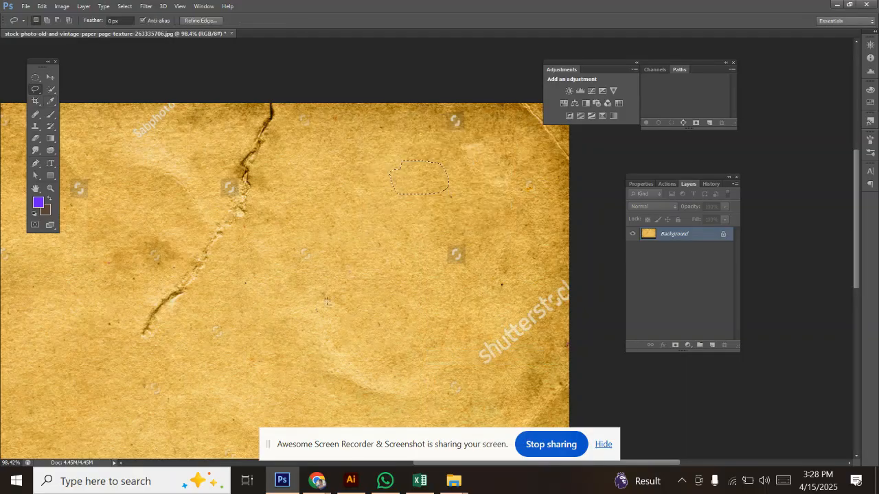
Lasso the watermark logo in the paper's upper-left area, between the edge logo and the crack, and remove it with a Content-Aware fill
key("ctrl+0")
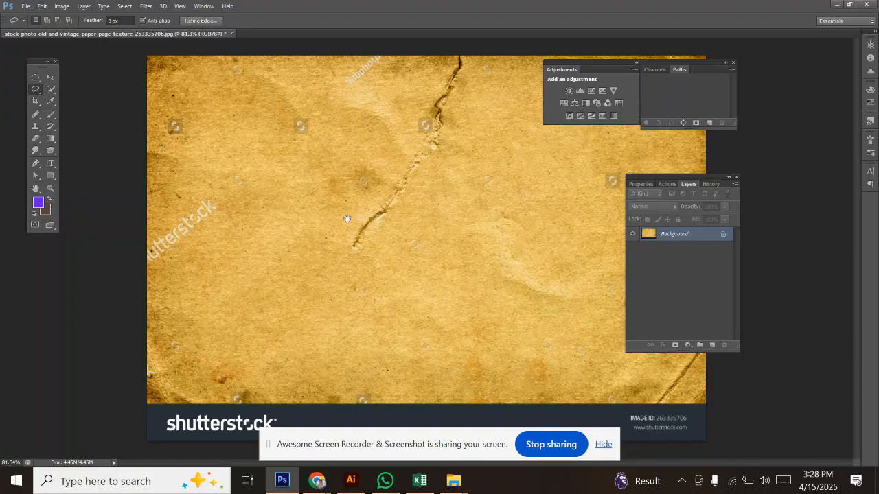
mouse_move(267, 115)
left_mouse_down()
mouse_move(270, 107)
mouse_move(302, 146)
mouse_move(272, 132)
mouse_move(283, 109)
mouse_move(319, 99)
mouse_move(329, 140)
left_mouse_up()
right_click(302, 115)
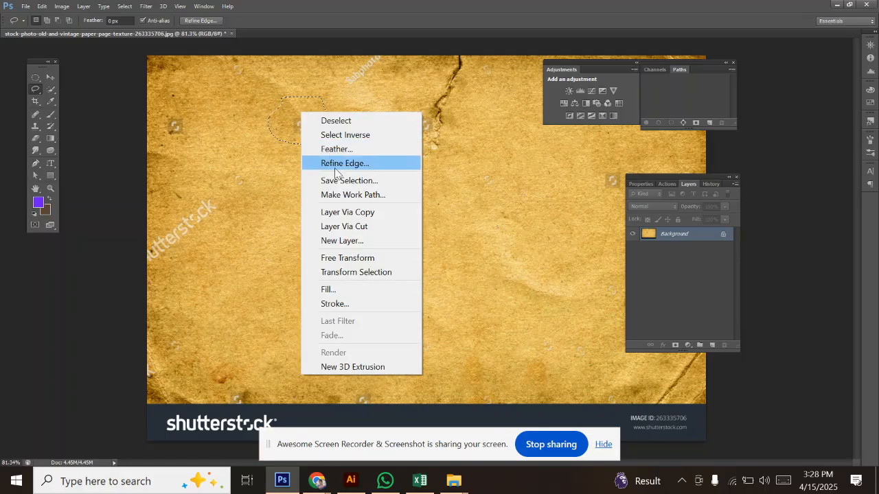
left_click(340, 288)
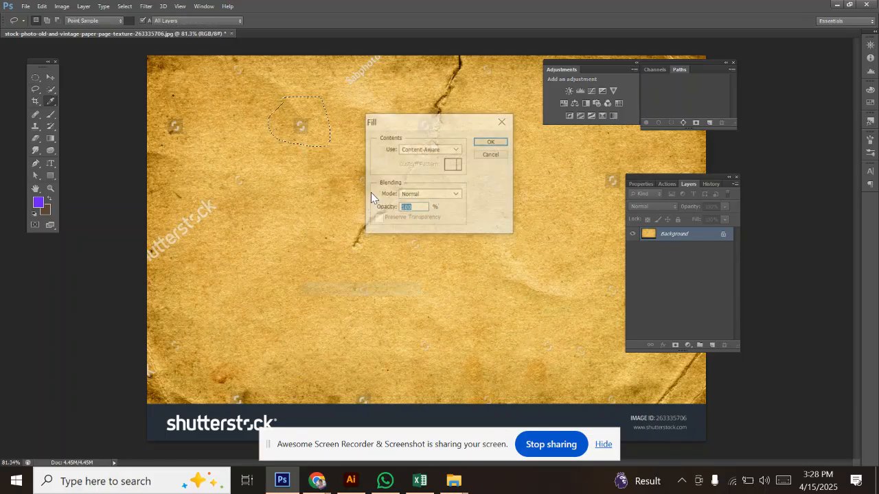
left_click(489, 142)
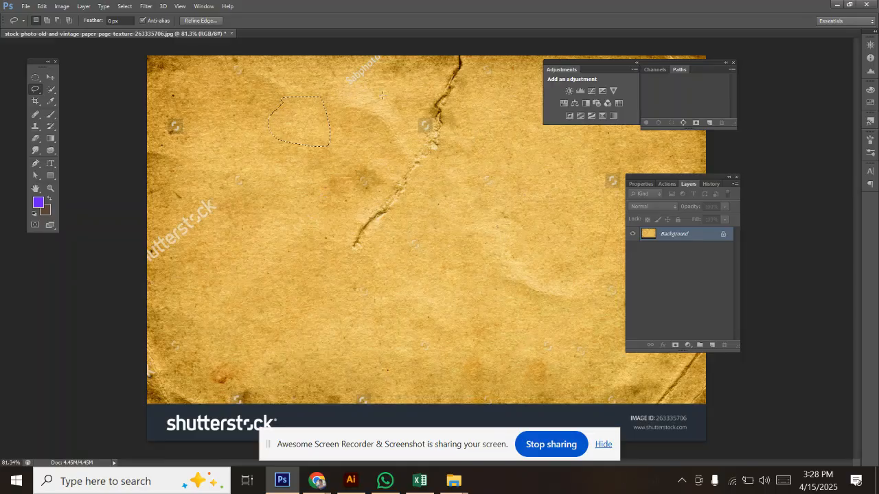
mouse_move(411, 52)
left_mouse_down()
mouse_move(322, 202)
mouse_move(313, 251)
mouse_move(366, 262)
mouse_move(419, 223)
mouse_move(463, 123)
mouse_move(468, 64)
left_mouse_up()
right_click(458, 78)
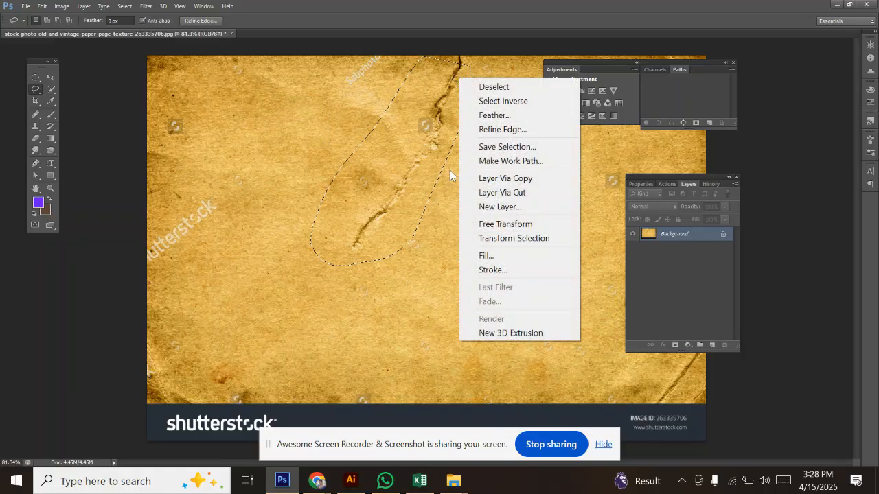
left_click(210, 173)
left_click(282, 139)
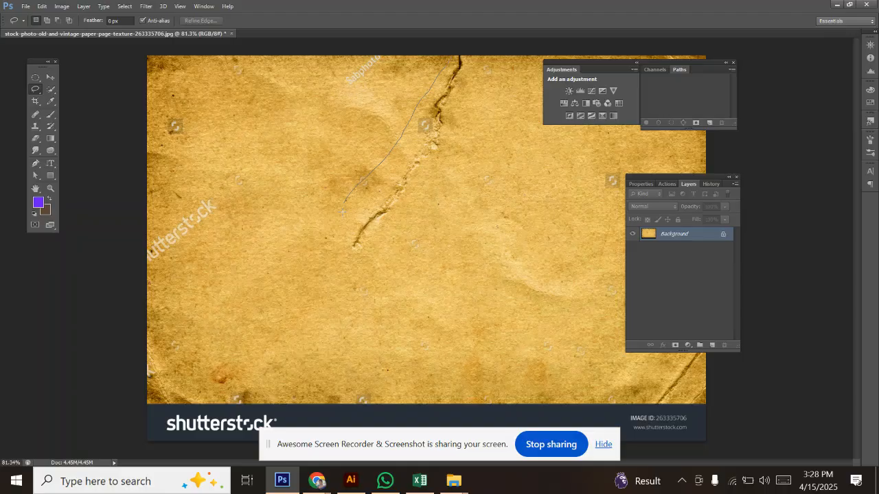
Lasso closely around the long paper crack and its adjoining logo and replace them with a Content-Aware fill
mouse_move(345, 248)
left_mouse_down()
mouse_move(389, 239)
mouse_move(441, 142)
left_mouse_up()
left_click_drag(459, 51, 459, 54)
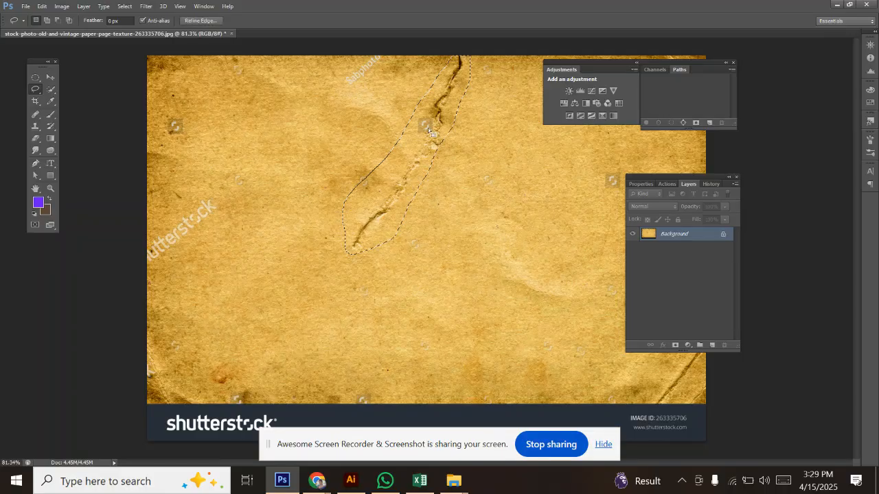
right_click(427, 132)
left_click(446, 309)
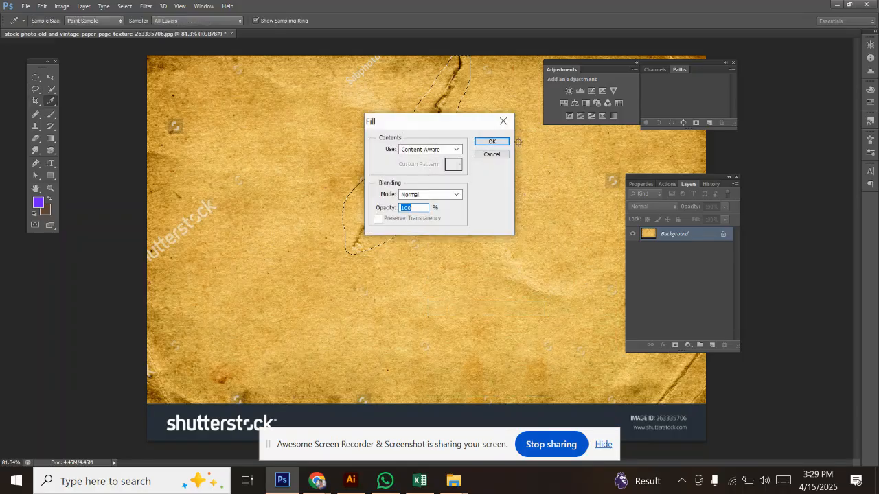
left_click(488, 143)
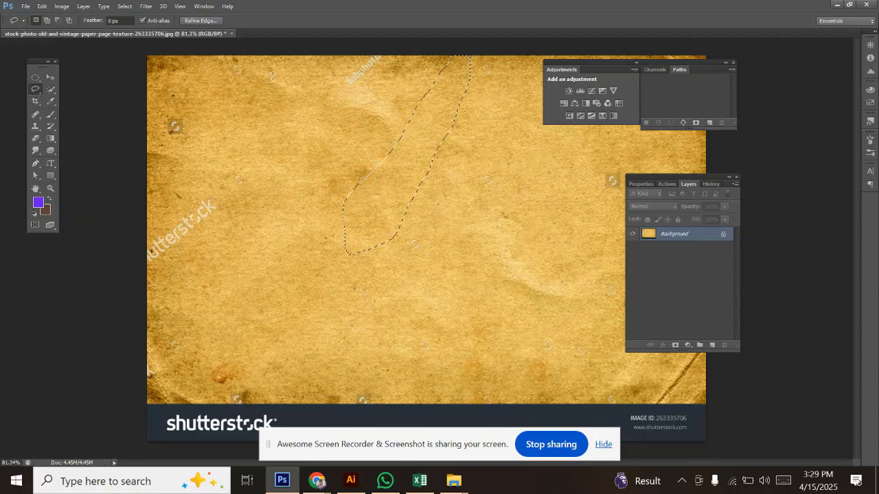
Lasso the diagonal watermark text at the paper's upper edge and remove it with a Content-Aware fill
left_click_drag(329, 88, 346, 55)
left_click_drag(353, 94, 341, 81)
right_click(341, 81)
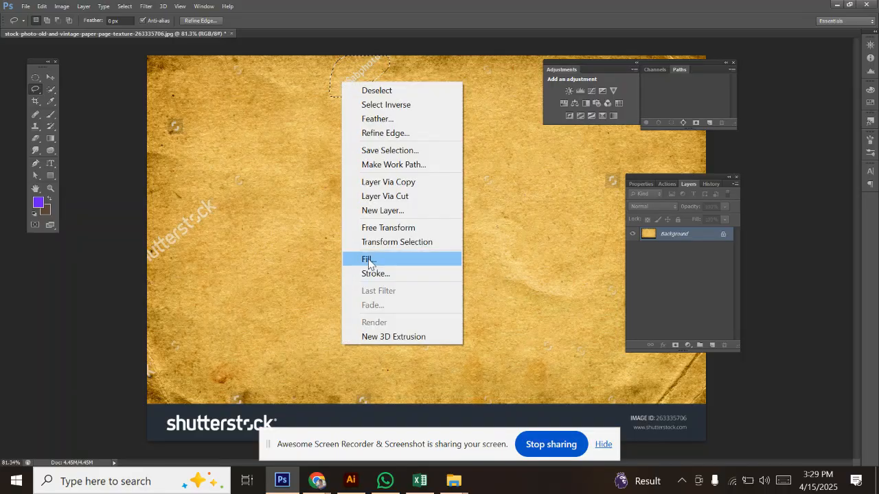
left_click(368, 259)
left_click(492, 144)
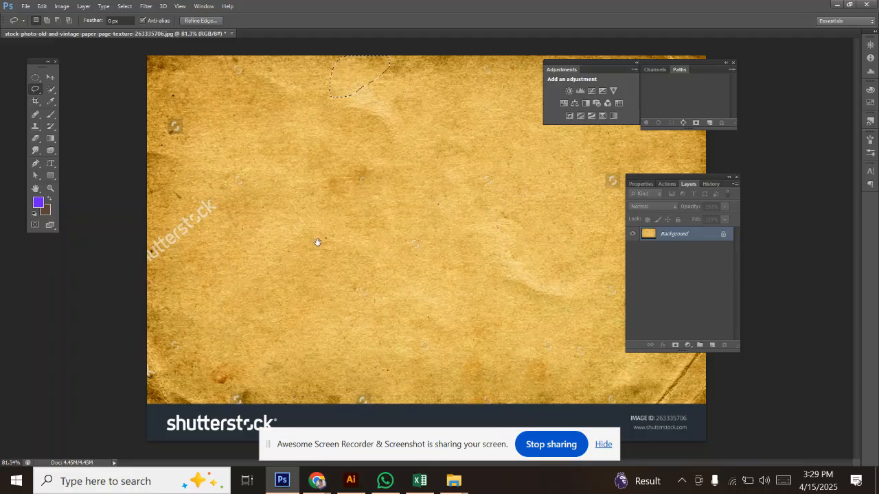
Lasso the logo near the paper's upper-left edge, remove it with a Content-Aware fill, and clear the selection
mouse_move(168, 106)
left_mouse_down()
mouse_move(199, 152)
mouse_move(156, 111)
left_mouse_up()
right_click(177, 124)
left_click(251, 302)
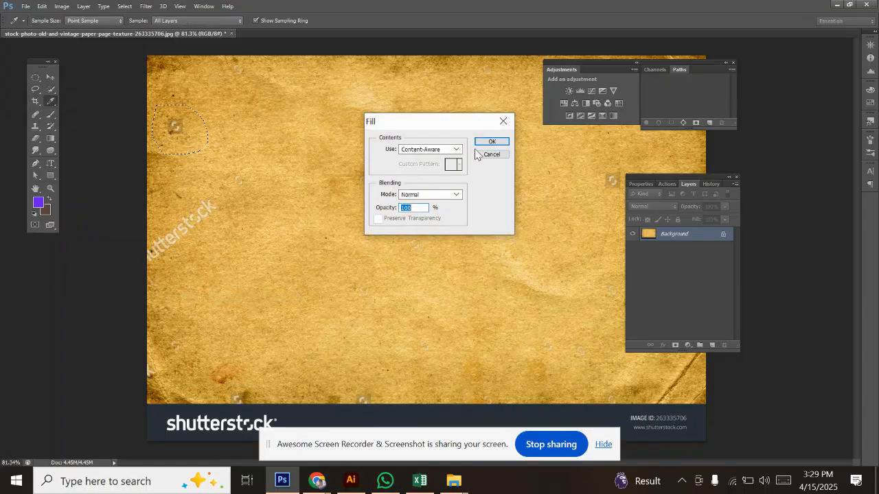
key("Return")
key("ctrl+d")
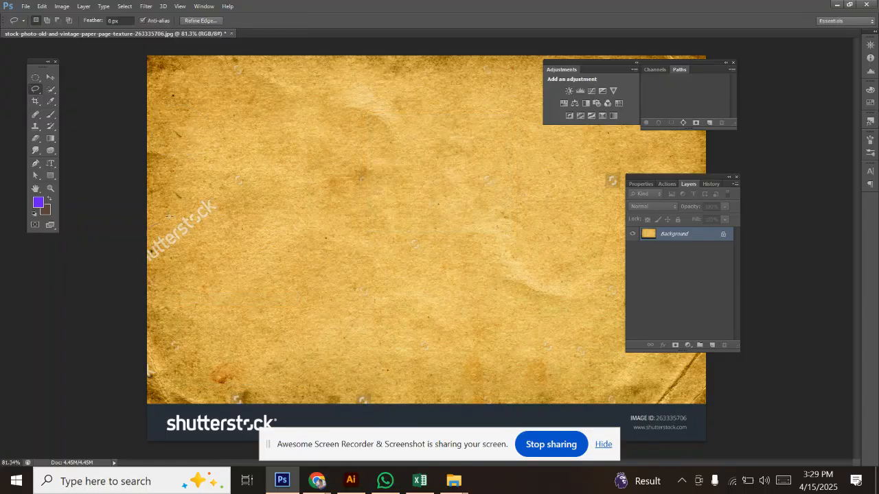
Lasso the diagonal "shutterstock" text at the paper's left edge, replace it with a Content-Aware fill, and deselect
left_click_drag(135, 284, 137, 283)
right_click(190, 255)
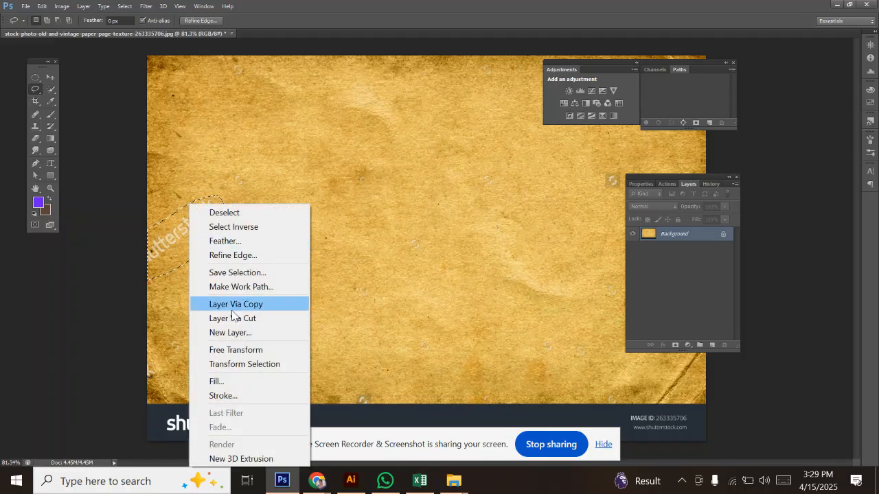
left_click(251, 380)
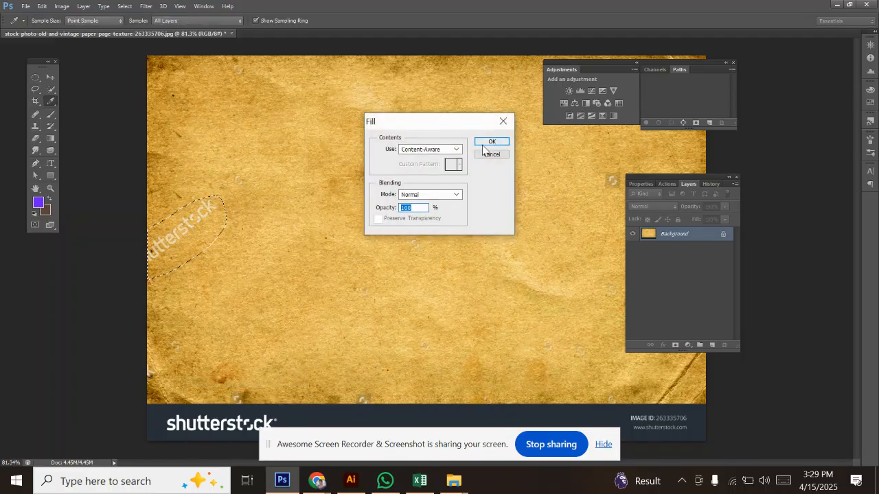
left_click(489, 144)
key("ctrl+d")
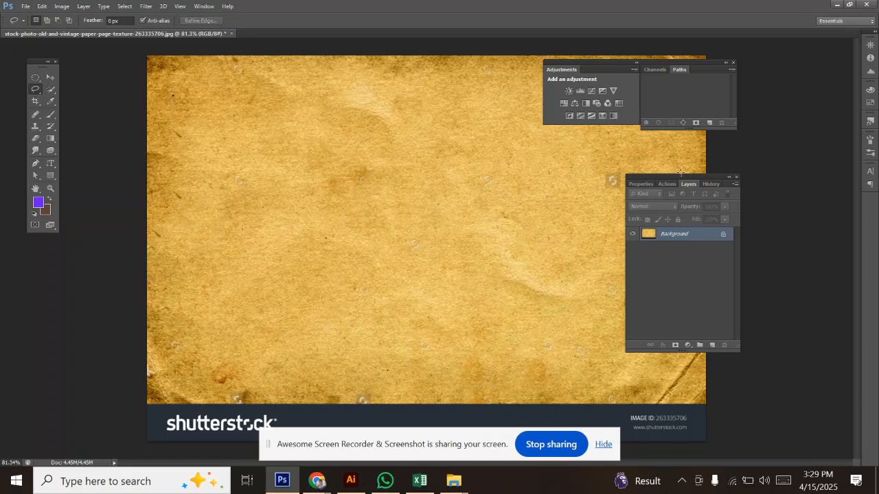
Move the Layers panel off the image, then lasso the diagonal "shutterstock" text at the paper's right edge and remove it with a Content-Aware fill
left_click_drag(685, 177, 780, 195)
mouse_move(602, 260)
left_mouse_down()
mouse_move(649, 232)
mouse_move(705, 237)
left_mouse_up()
left_click_drag(635, 274, 626, 273)
right_click(628, 260)
left_click(663, 381)
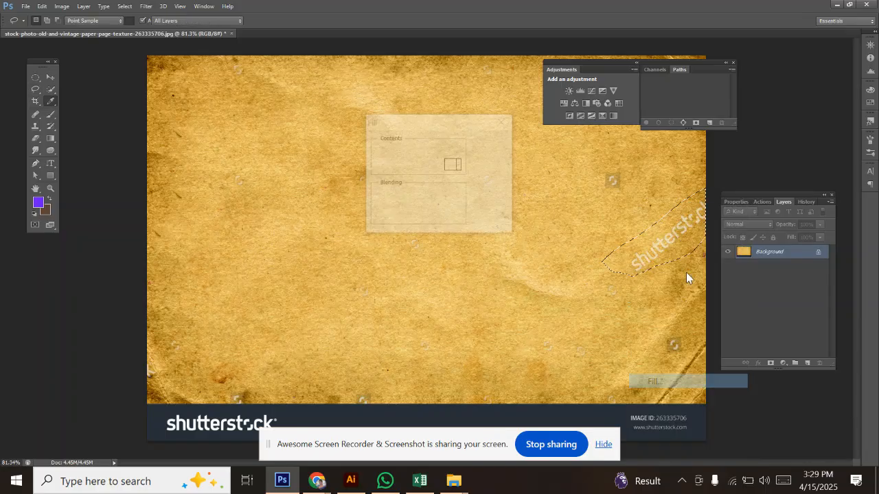
left_click(490, 141)
Lasso the logo in the paper's upper-right area and remove it with a Content-Aware fill
mouse_move(580, 169)
left_mouse_down()
mouse_move(645, 190)
mouse_move(600, 190)
left_mouse_up()
right_click(600, 190)
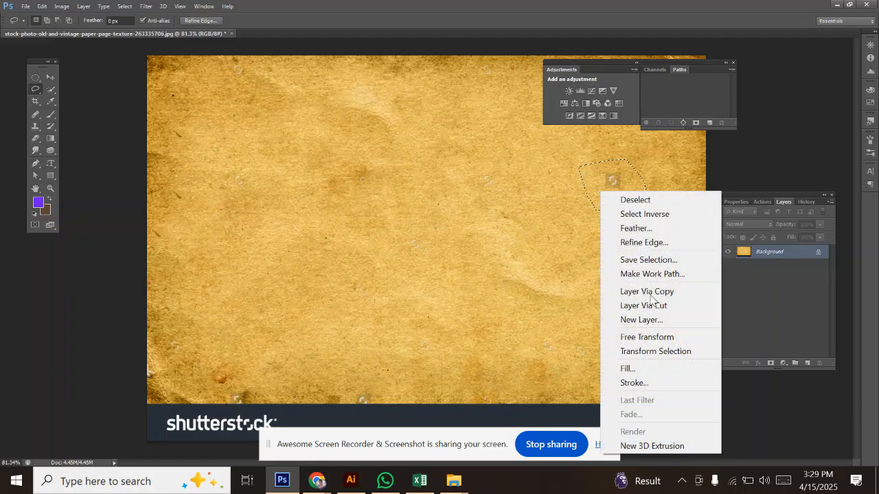
left_click(627, 368)
left_click(491, 142)
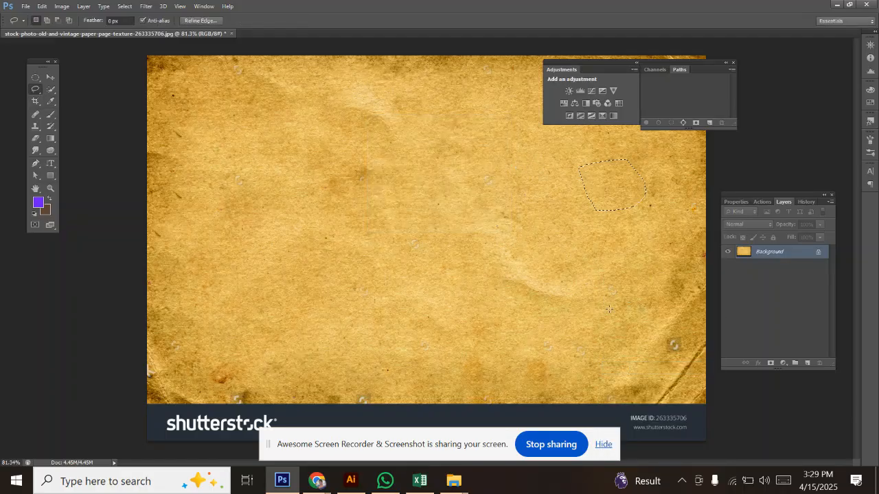
Lasso the logo just above the lower-right corner crease, replace it with a Content-Aware fill, and clear the selection
mouse_move(640, 343)
left_mouse_down()
mouse_move(692, 326)
mouse_move(671, 345)
left_mouse_up()
right_click(671, 345)
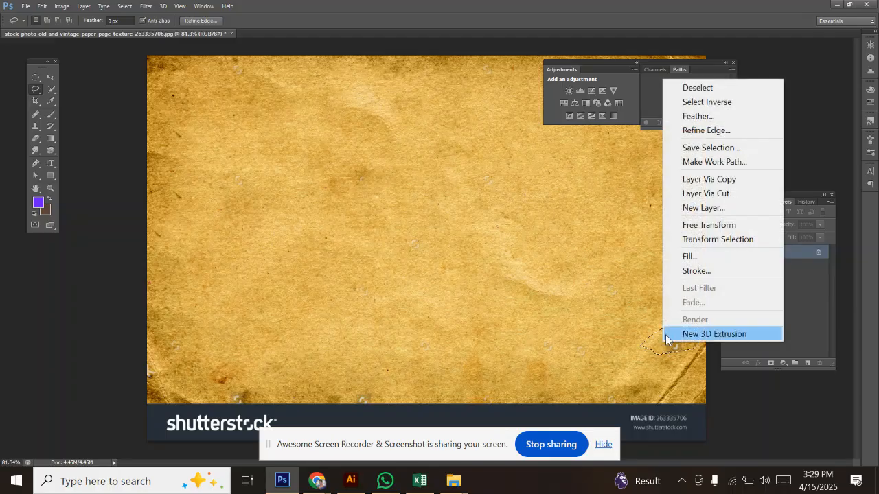
left_click(705, 251)
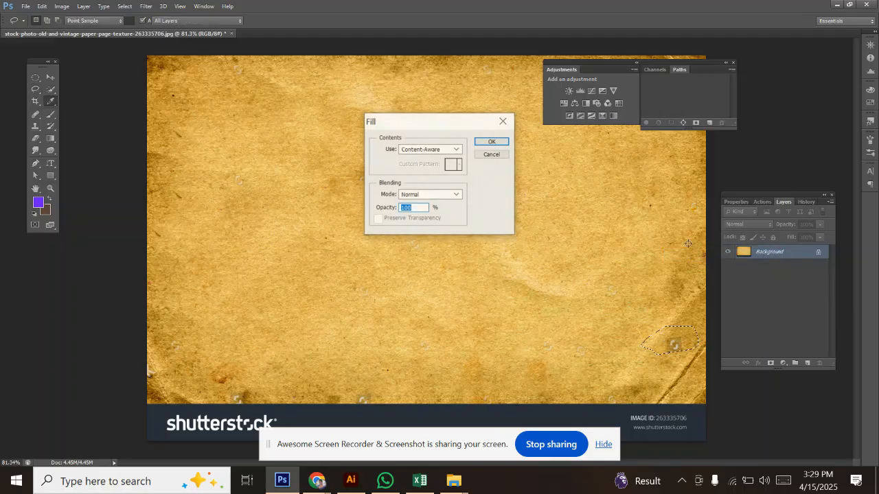
left_click(491, 142)
key("ctrl+d")
left_click_drag(654, 416, 653, 413)
key("ctrl+z")
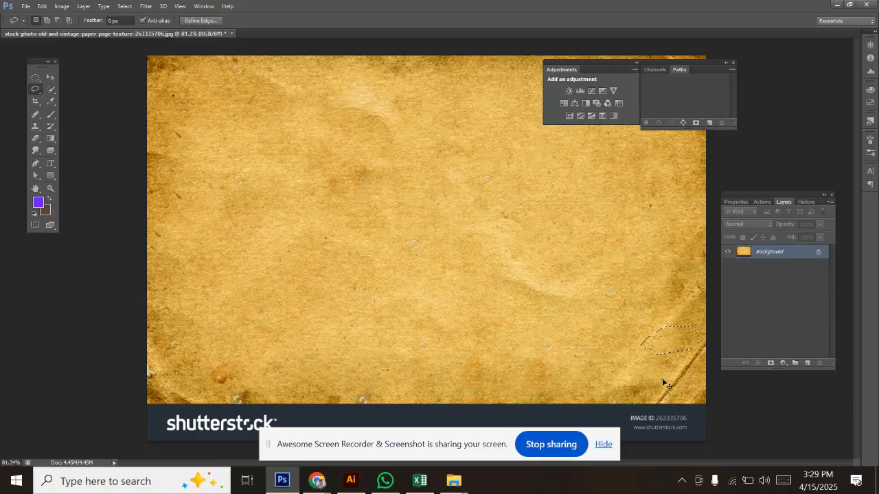
key("ctrl+d")
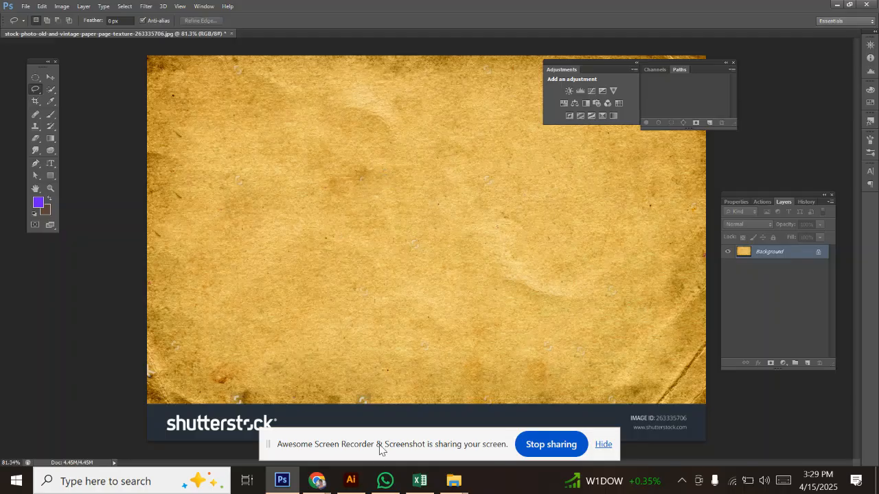
Open supravat1.jpg from the CONTAIN AWAR folder as a separate document in Photoshop
mouse_move(470, 485)
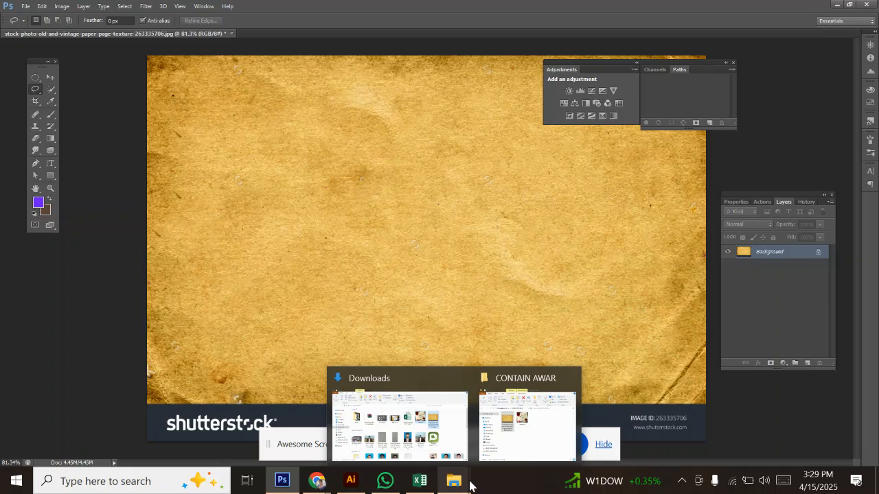
left_click(527, 419)
left_click(256, 180)
left_click_drag(256, 180, 515, 34)
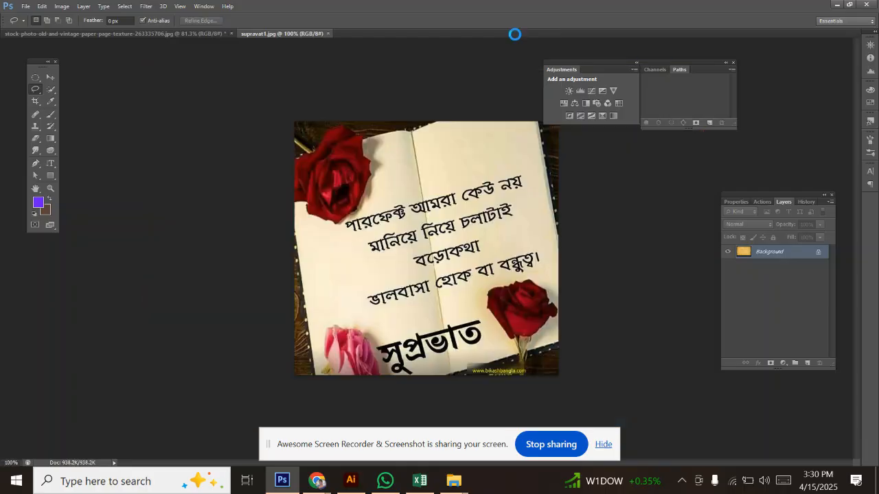
Examine the Bengali verse, the book pages and the surrounding roses in the supravat1.jpg image
scroll(481, 271, "up", 8)
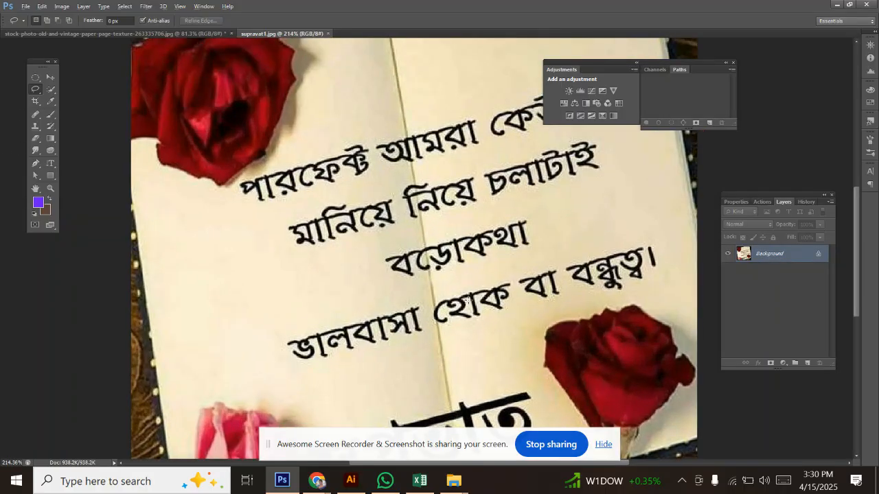
scroll(439, 274, "down", 8)
scroll(431, 278, "up", 4)
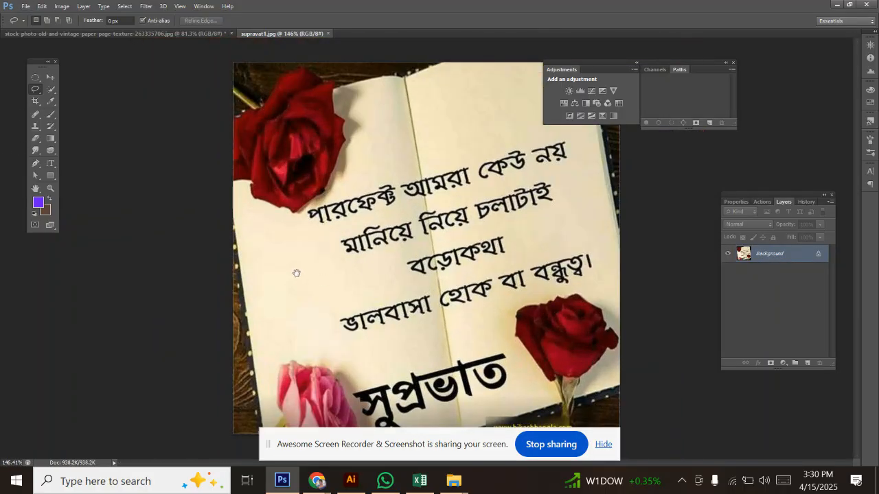
scroll(269, 264, "up", 2)
scroll(323, 265, "down", 3)
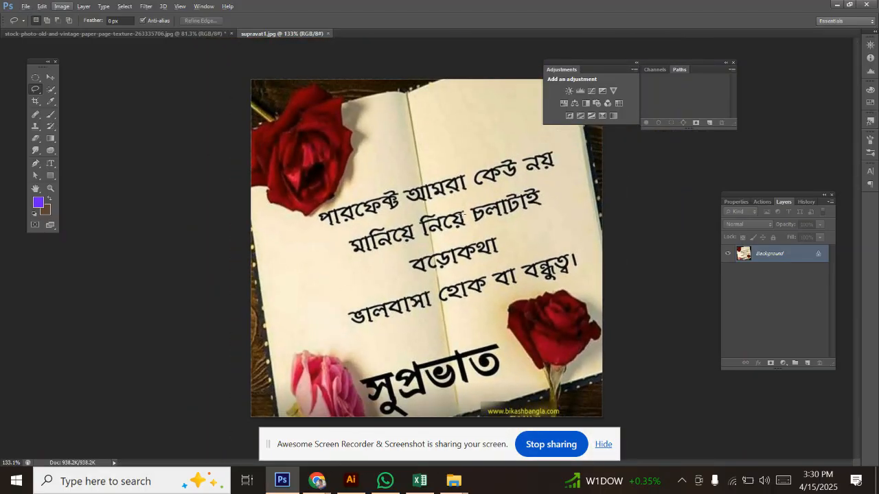
scroll(526, 249, "up", 1)
scroll(492, 403, "down", 1)
scroll(496, 263, "up", 2)
scroll(448, 218, "down", 2)
scroll(407, 248, "up", 3)
left_click_drag(424, 196, 355, 191)
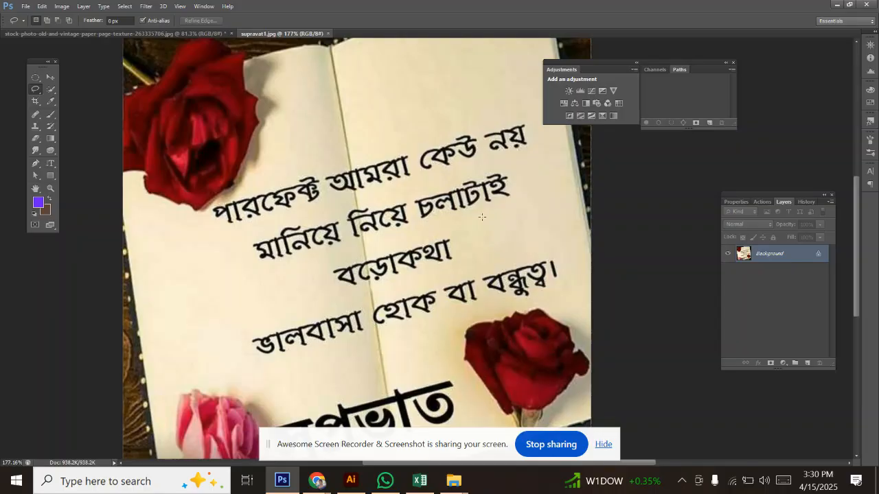
Try to cover the middle of the verse's first line with clean page texture using the Clone Stamp tool
left_click(35, 127)
left_click(67, 126)
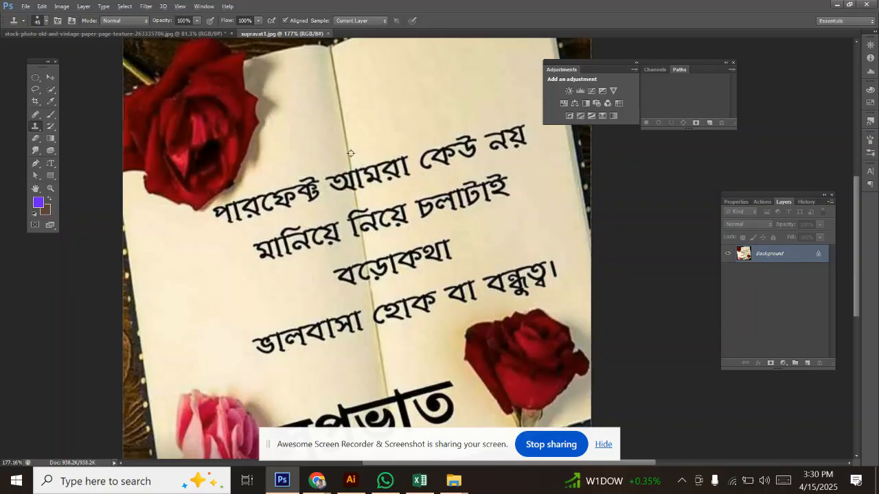
left_click(382, 128, "alt")
mouse_move(372, 161)
left_mouse_down()
mouse_move(378, 166)
mouse_move(348, 175)
mouse_move(346, 195)
mouse_move(356, 183)
mouse_move(350, 168)
mouse_move(342, 198)
mouse_move(355, 186)
left_mouse_up()
left_click(400, 94, "alt")
scroll(356, 170, "up", 4)
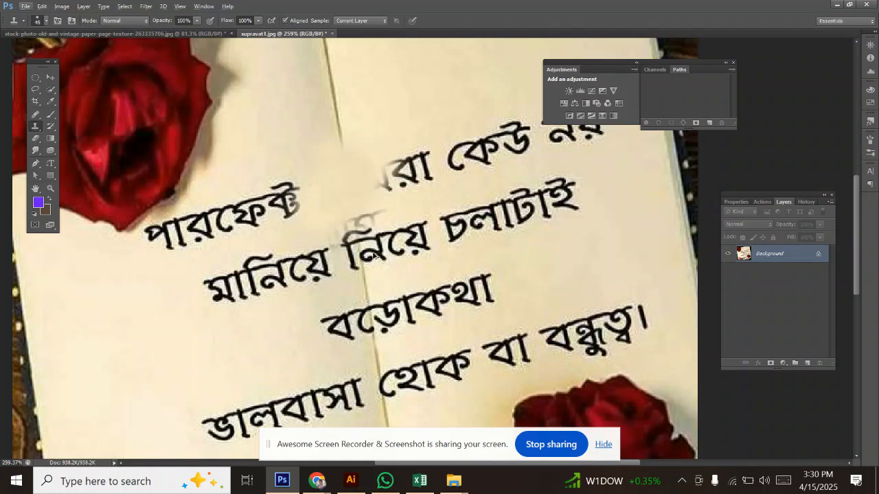
Undo the Clone Stamp strokes painted over the verse
key("ctrl+alt+z")
key("ctrl+alt+z")
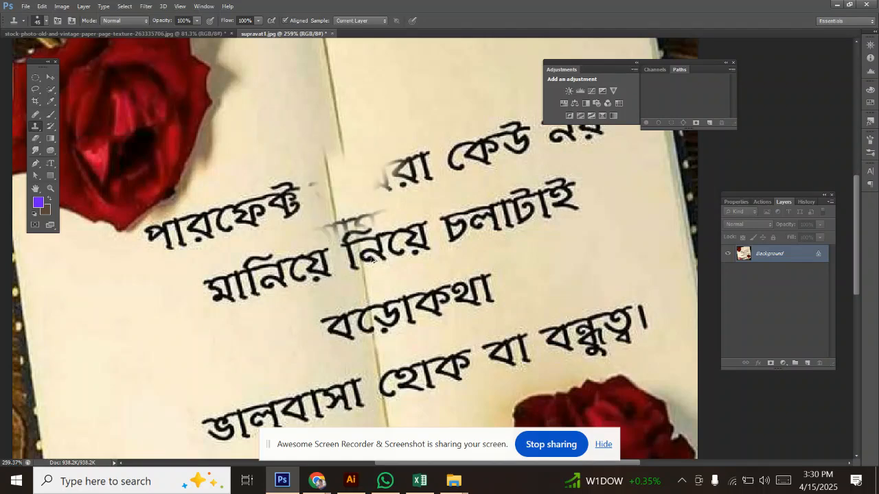
scroll(439, 348, "down", 1)
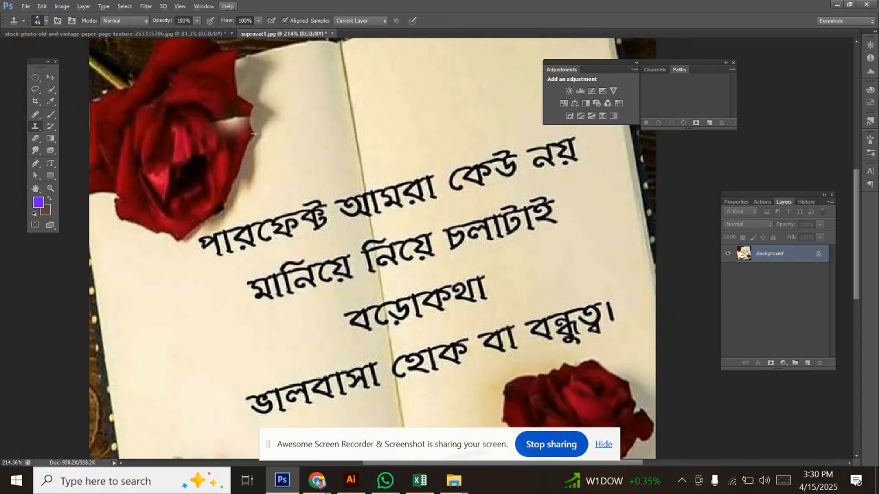
Try to remove the third-line word "বড়োকথা" by lassoing it and applying a Content-Aware fill
scroll(303, 172, "up", 2)
scroll(335, 221, "down", 3)
left_click_drag(351, 258, 300, 126)
left_click_drag(295, 197, 303, 278)
scroll(308, 272, "up", 1)
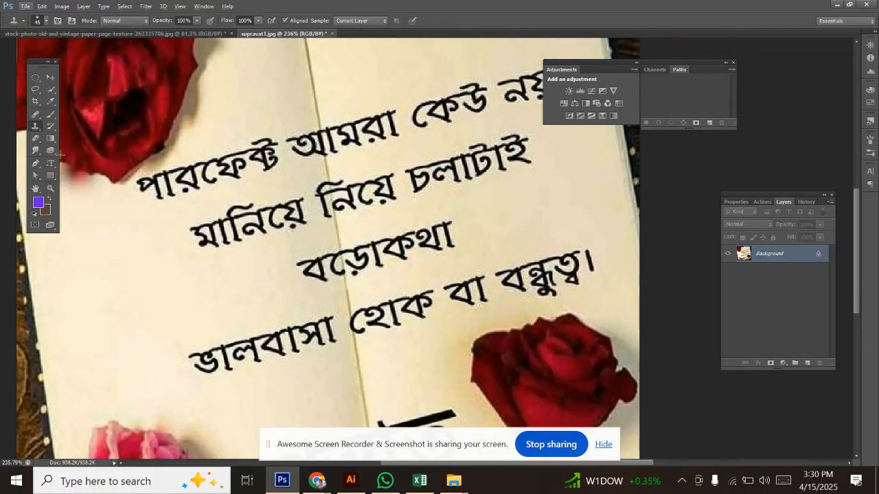
left_click(35, 89)
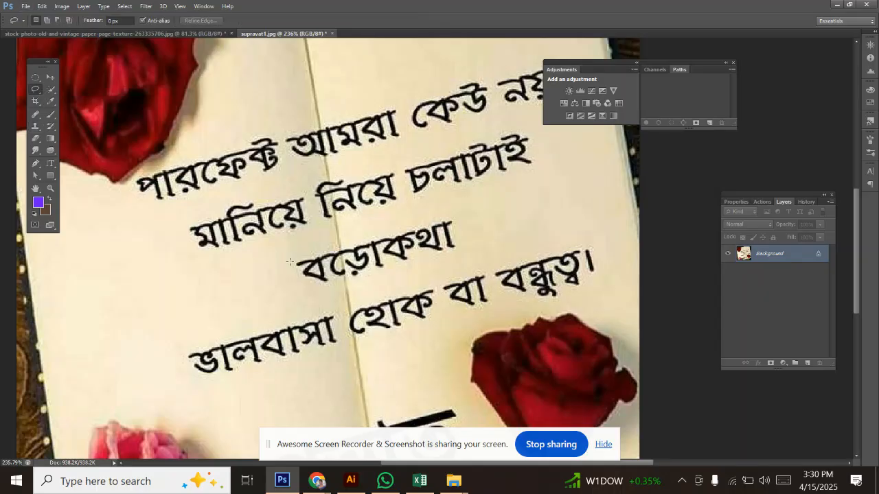
mouse_move(432, 264)
left_mouse_down()
mouse_move(352, 290)
mouse_move(302, 292)
mouse_move(311, 269)
left_mouse_up()
right_click(343, 271)
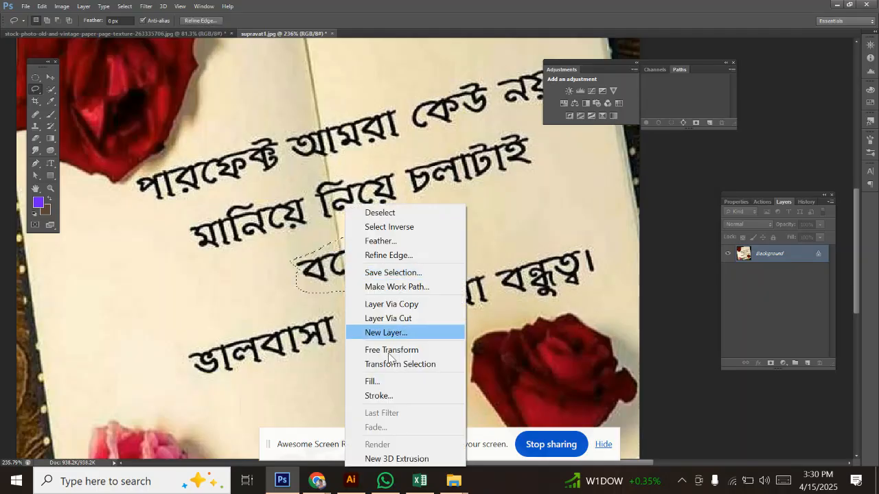
left_click(364, 381)
left_click(492, 141)
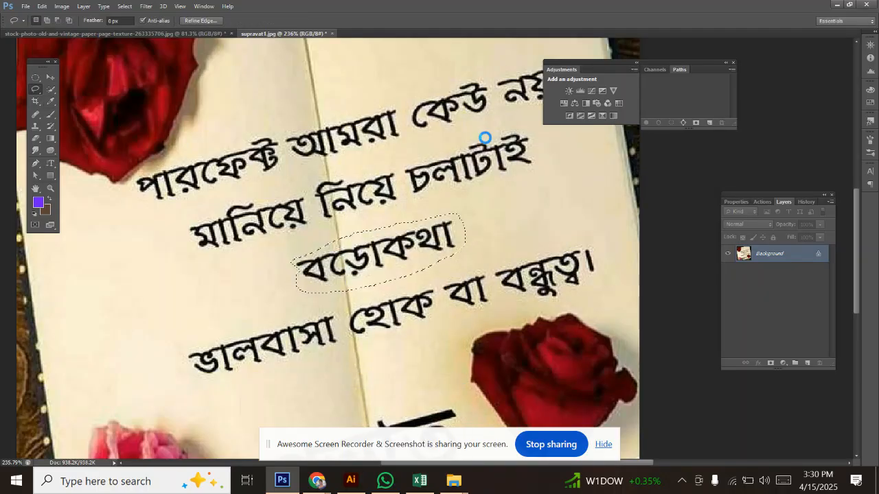
key("ctrl+d")
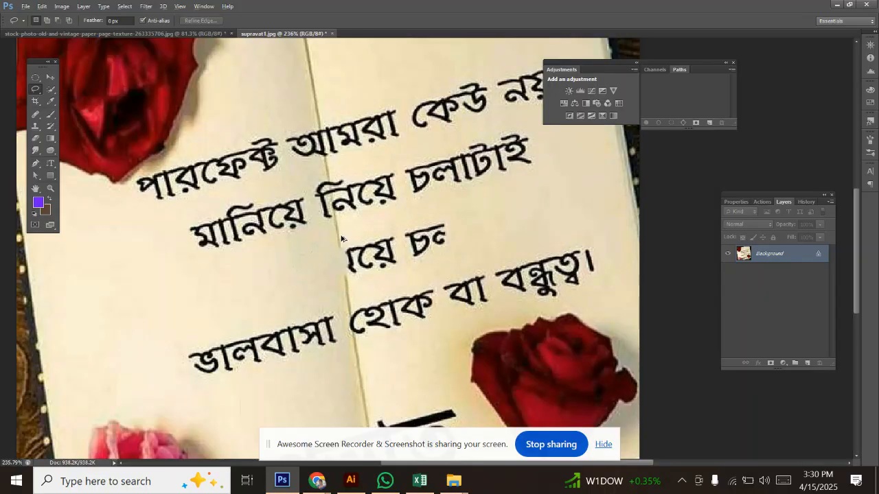
Undo the Content-Aware fill and the lasso selection on the verse's third line
key("ctrl+alt+z")
key("ctrl+alt+z")
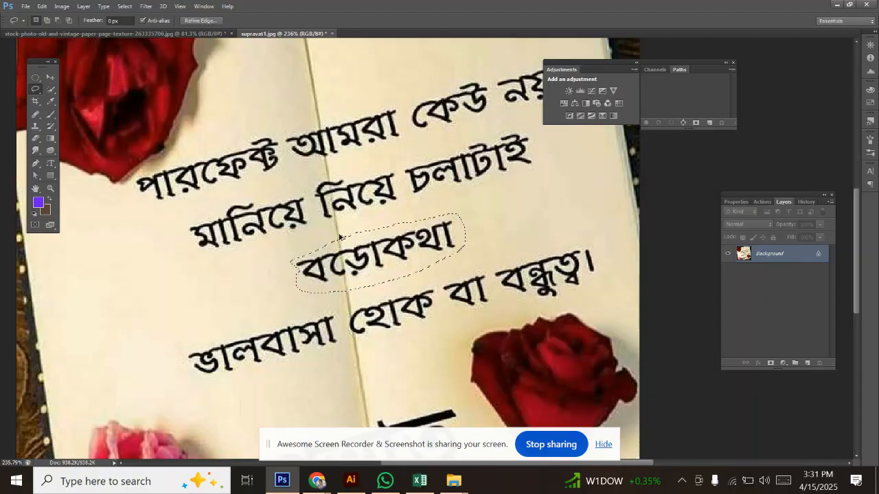
key("ctrl+alt+z")
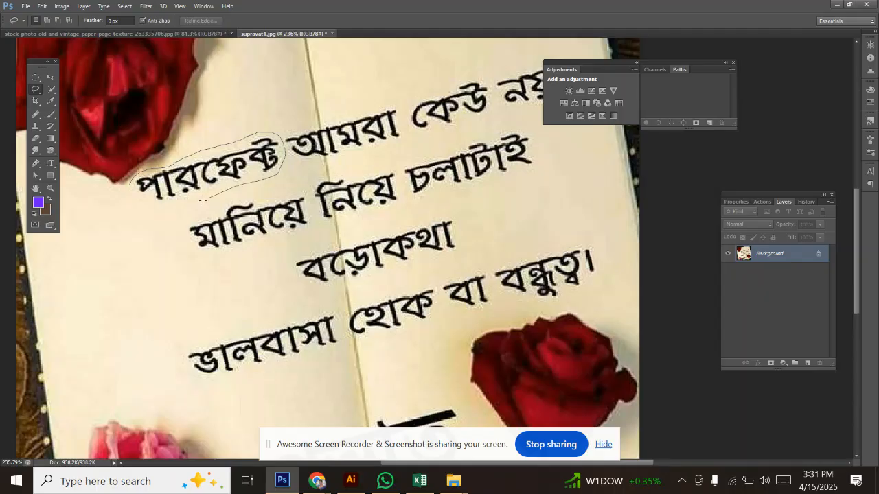
Lasso the first-line word "পারফেক্ট" beside the red rose and remove it with a Content-Aware fill
left_click_drag(136, 185, 137, 184)
right_click(156, 182)
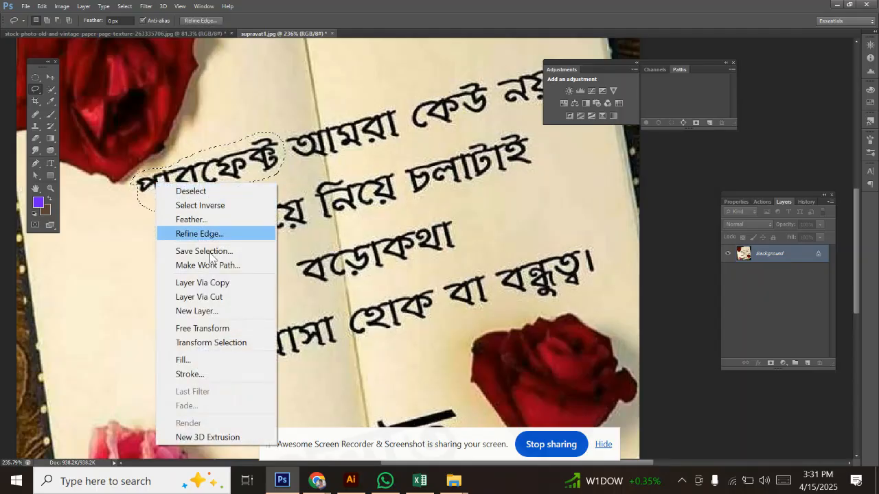
left_click(210, 357)
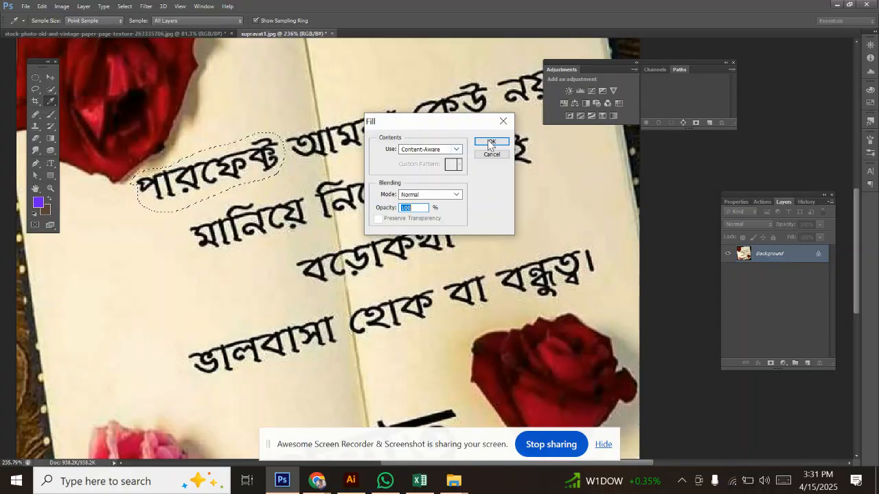
left_click(488, 141)
Lasso the word "আমরা" across the book's centre fold and remove it with a Content-Aware fill
left_click_drag(253, 171, 168, 200)
left_click_drag(193, 171, 299, 139)
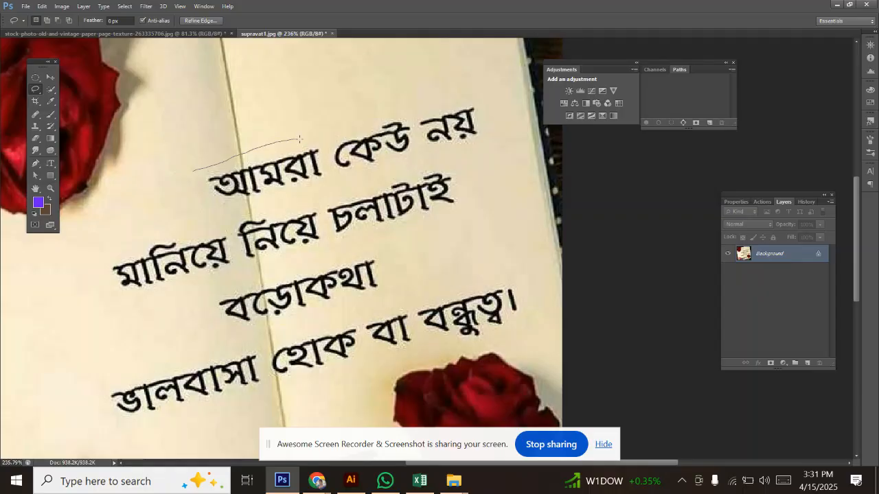
left_click_drag(198, 201, 203, 210)
right_click(229, 167)
left_click(247, 343)
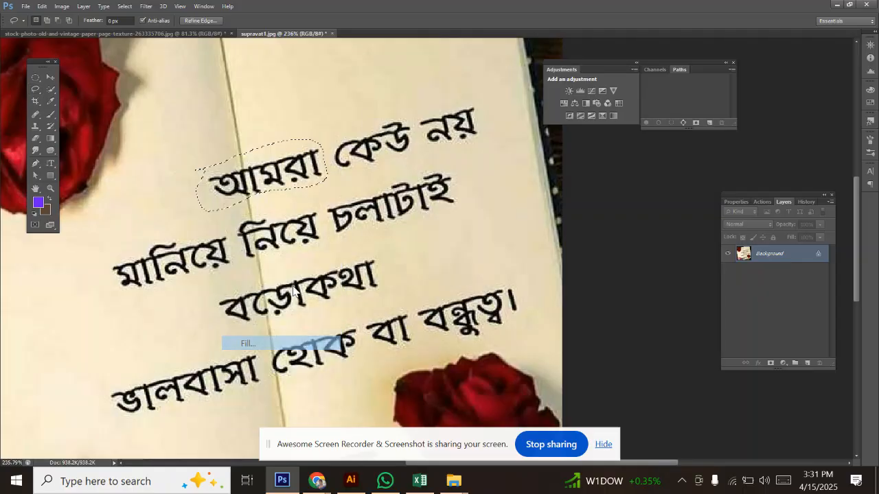
left_click(490, 143)
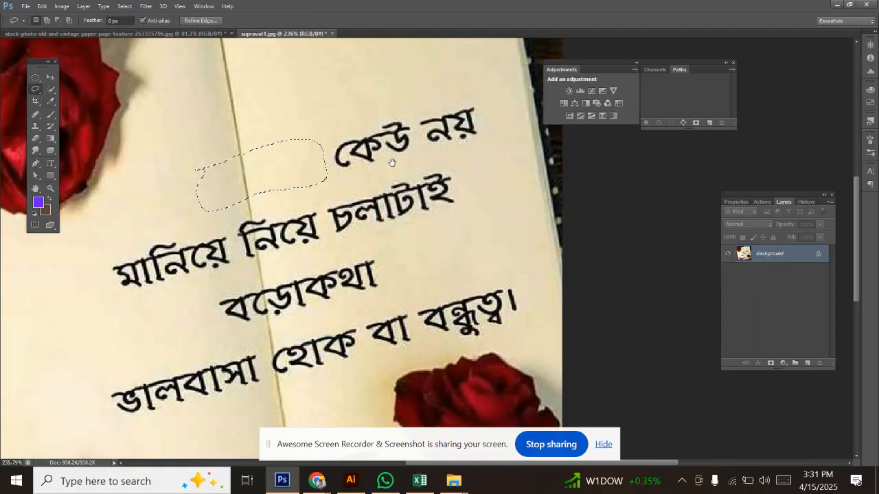
Lasso the remaining first-line words "কেউ নয়" and remove them with a Content-Aware fill
mouse_move(392, 163)
left_mouse_down()
mouse_move(351, 187)
mouse_move(282, 197)
left_mouse_up()
left_click_drag(217, 174, 317, 140)
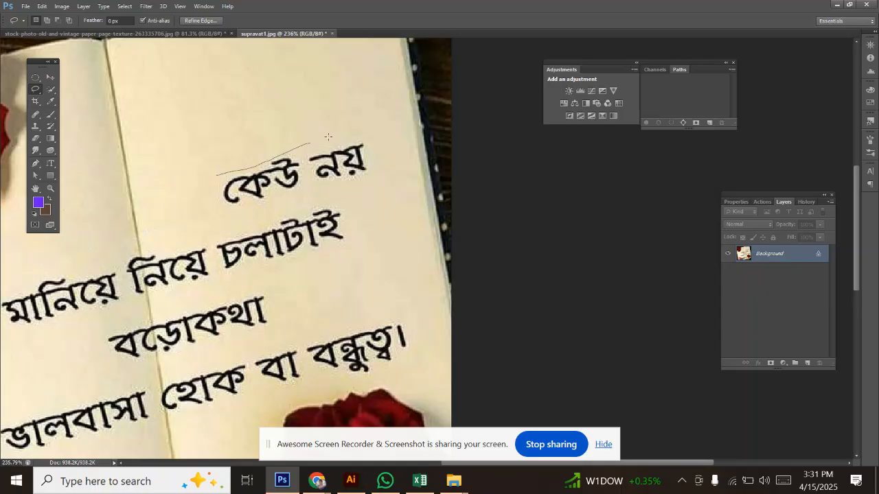
mouse_move(356, 184)
left_mouse_down()
mouse_move(221, 215)
mouse_move(219, 181)
left_mouse_up()
right_click(259, 186)
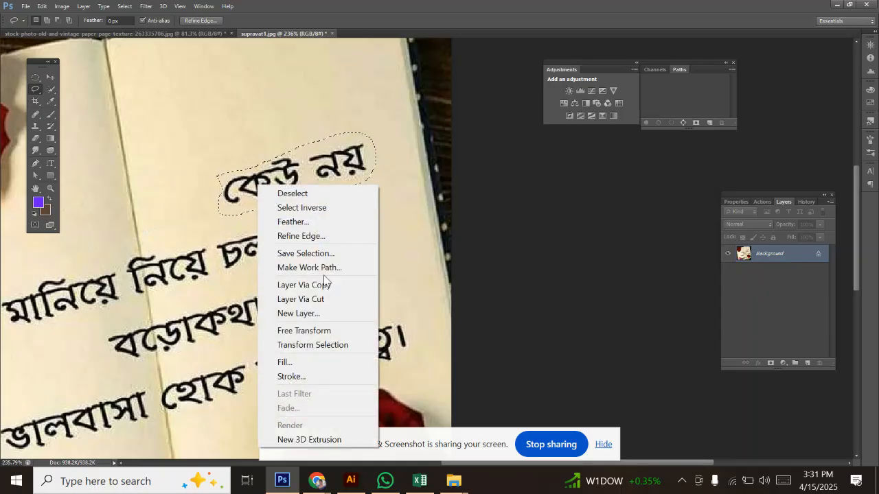
left_click(302, 362)
left_click(487, 144)
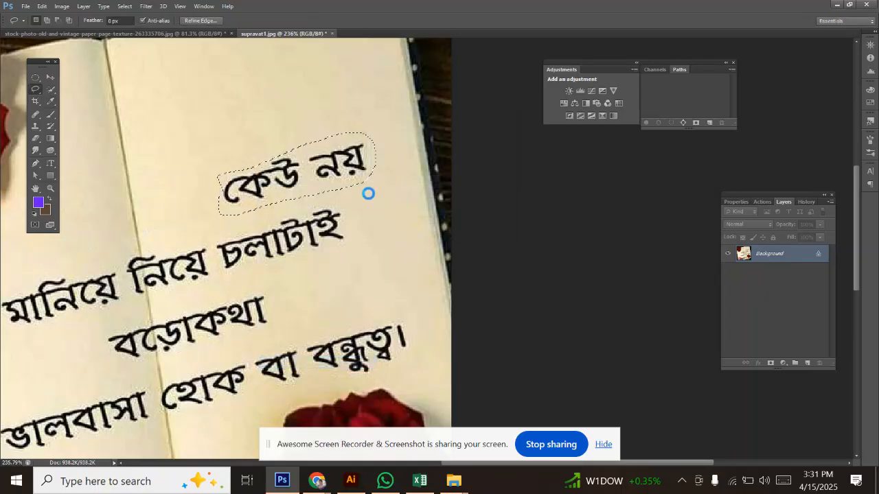
Lasso the second-line word "মানিয়ে" on the left page and remove it with a Content-Aware fill
scroll(144, 206, "down", 3)
scroll(144, 206, "left", 3)
left_click_drag(91, 232, 114, 218)
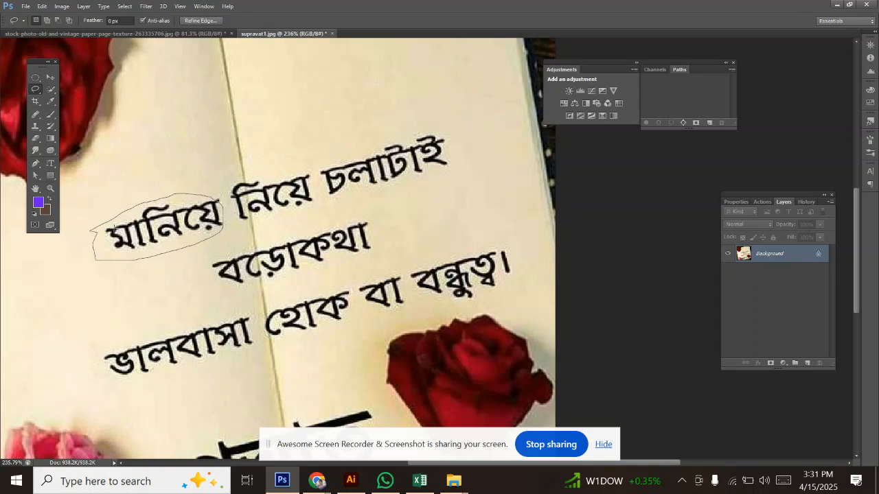
left_click_drag(101, 230, 101, 230)
right_click(122, 203)
left_click(165, 382)
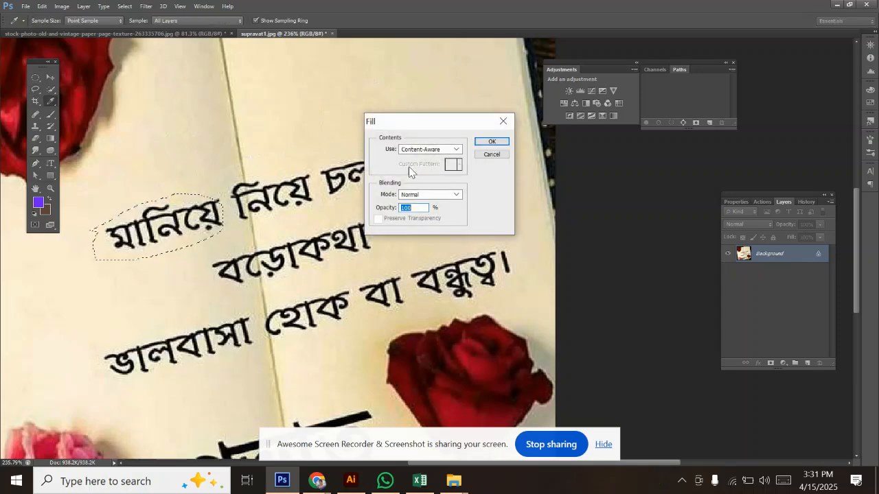
left_click(491, 142)
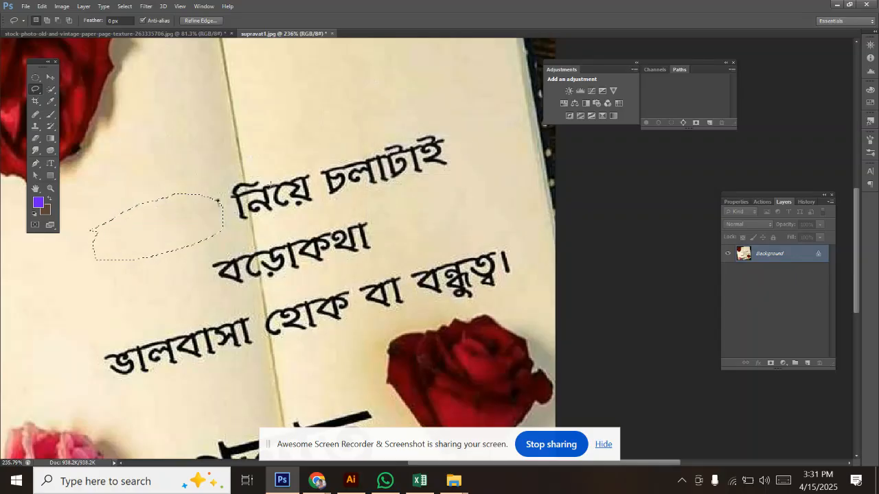
Lasso the word "নিয়ে" together with the leftover speck beside it and remove both with a Content-Aware fill
left_click_drag(206, 206, 199, 205)
key("ctrl+d")
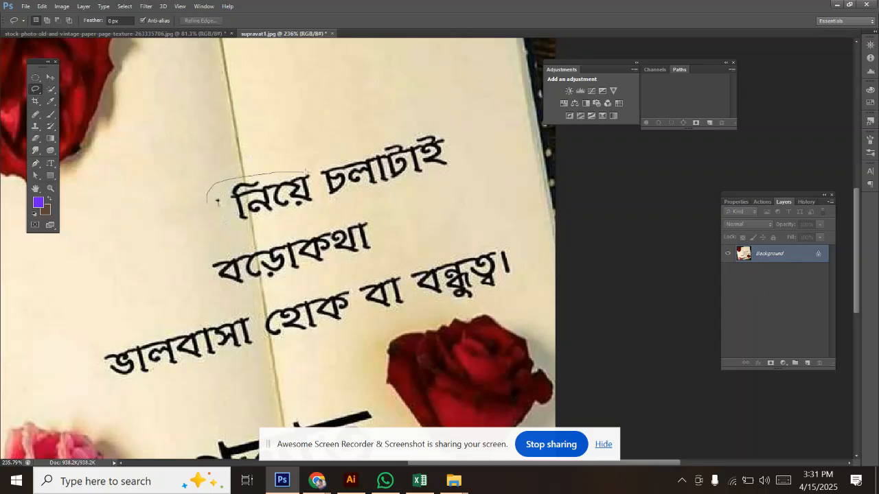
left_click_drag(207, 204, 208, 202)
right_click(217, 199)
left_click(258, 379)
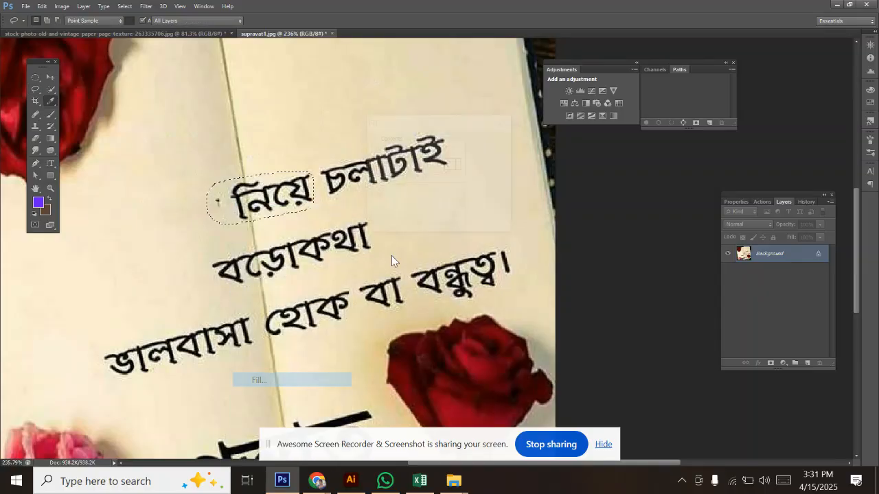
left_click(500, 144)
Lasso the last second-line word "চলাটাই", remove it with a Content-Aware fill, and clear the selection
left_click_drag(402, 137, 329, 143)
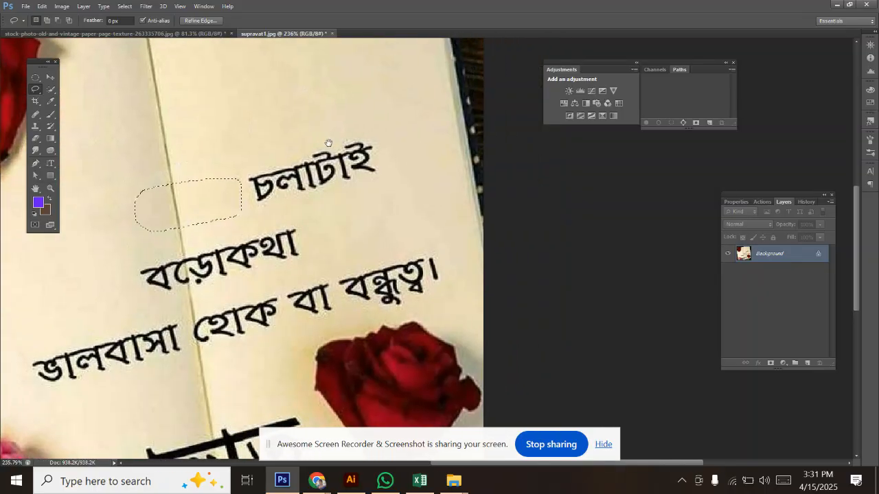
left_click_drag(244, 179, 256, 164)
left_click_drag(246, 176, 245, 177)
right_click(285, 172)
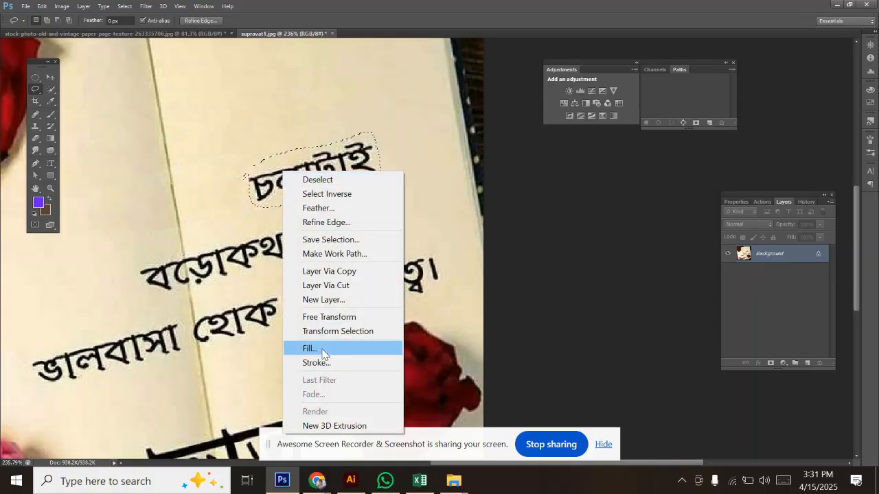
left_click(327, 348)
left_click(491, 141)
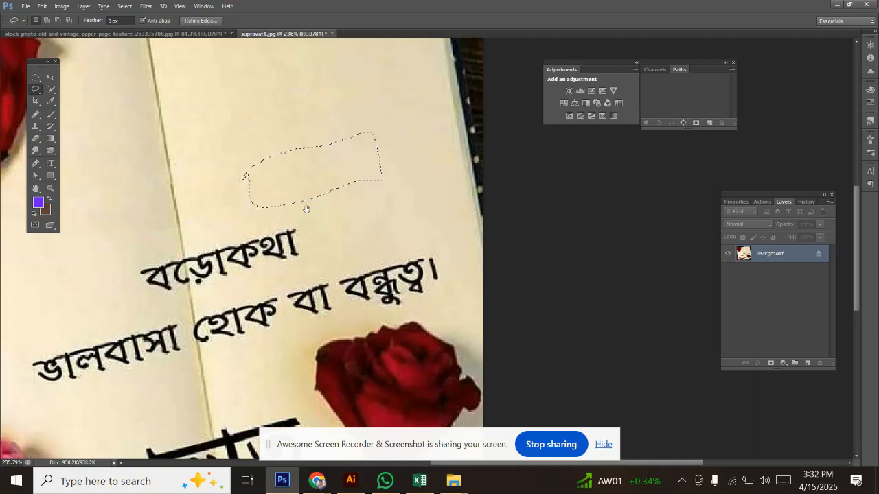
left_click_drag(305, 203, 310, 170)
key("ctrl+d")
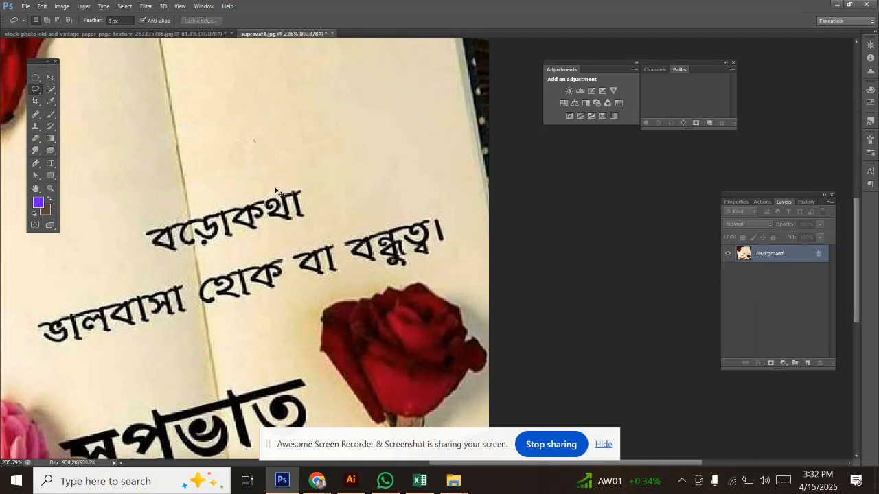
Lasso the third-line word "বড়োকথা" across the fold and replace it with page texture using a Content-Aware fill
scroll(206, 148, "down", 2)
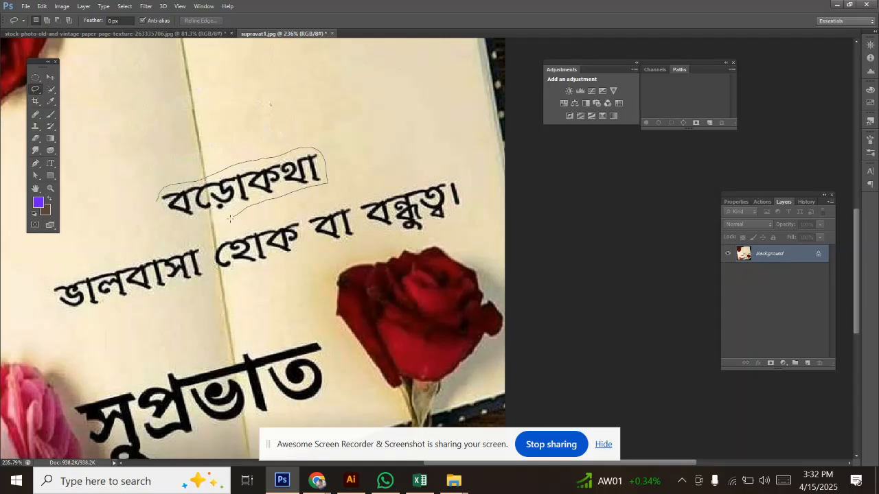
left_click_drag(175, 225, 162, 207)
right_click(184, 199)
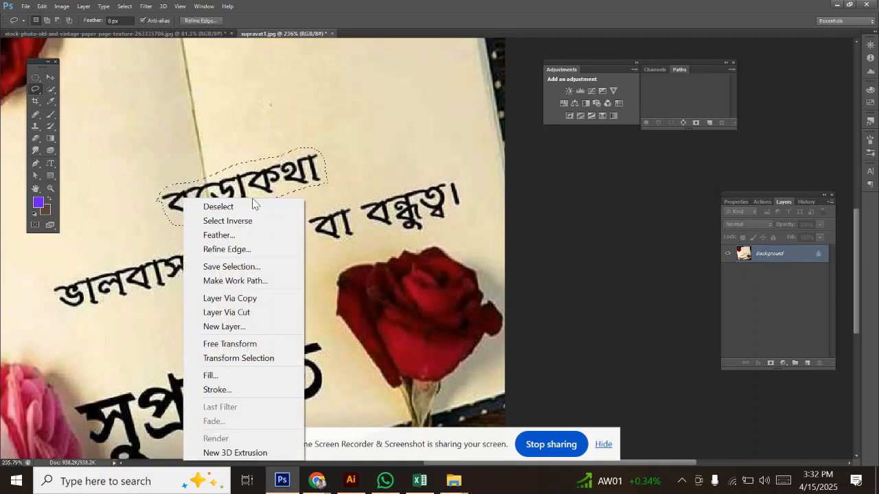
left_click(227, 375)
left_click(488, 143)
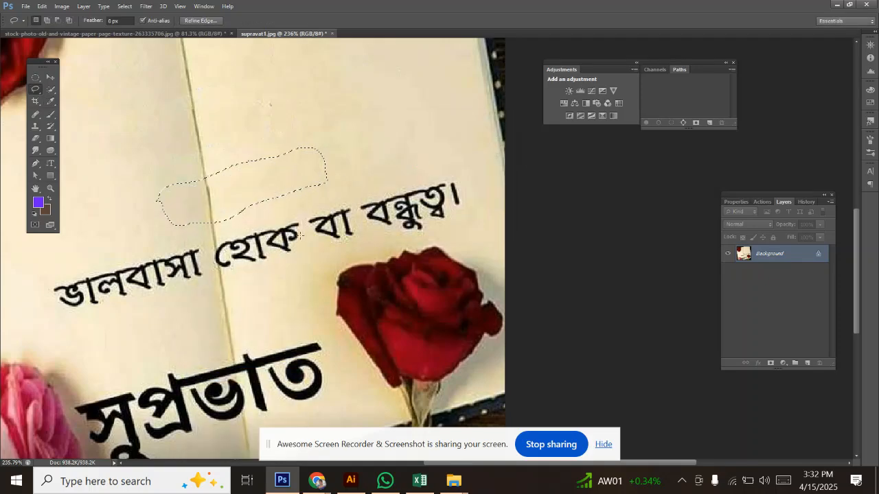
Lasso the fourth-line word "ভালবাসা" on the left page and remove it with a Content-Aware fill
left_click_drag(41, 279, 62, 280)
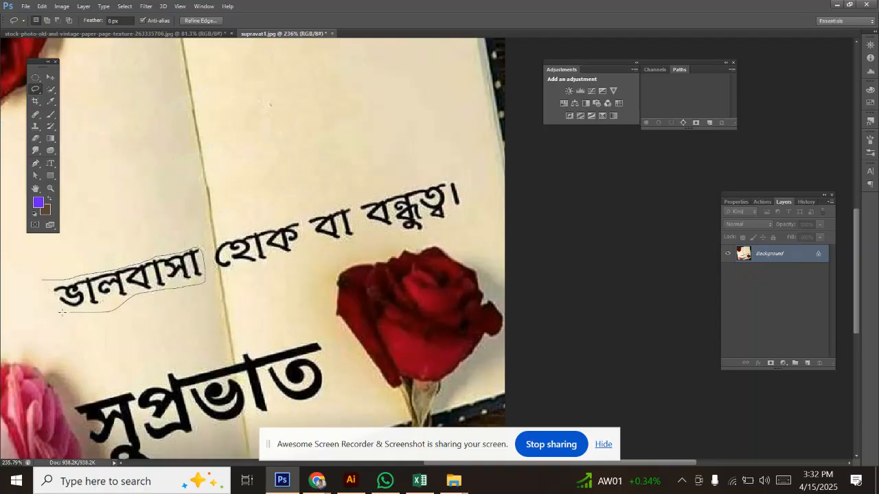
left_click_drag(39, 281, 41, 279)
right_click(88, 284)
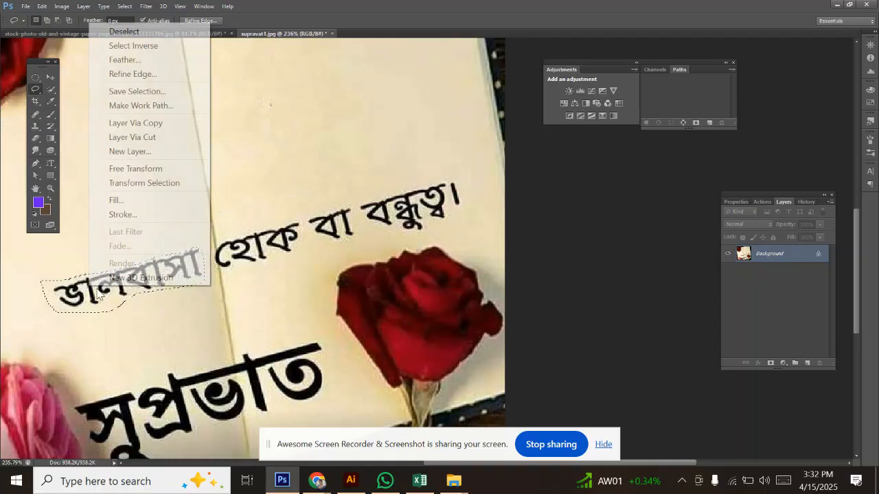
left_click(131, 199)
left_click(492, 142)
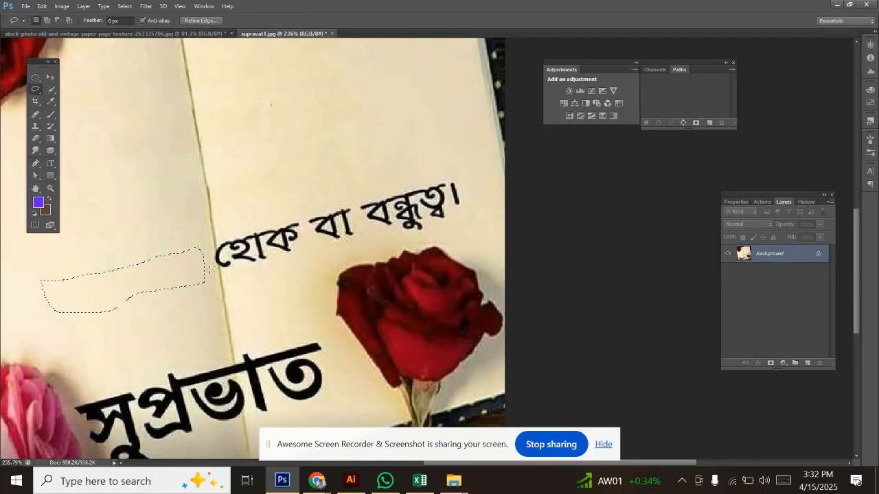
Lasso the fourth-line word "হোক" beside the fold, apply a Content-Aware fill to it, and clear the selection
left_click_drag(195, 243, 235, 236)
left_click_drag(203, 277, 201, 241)
right_click(227, 252)
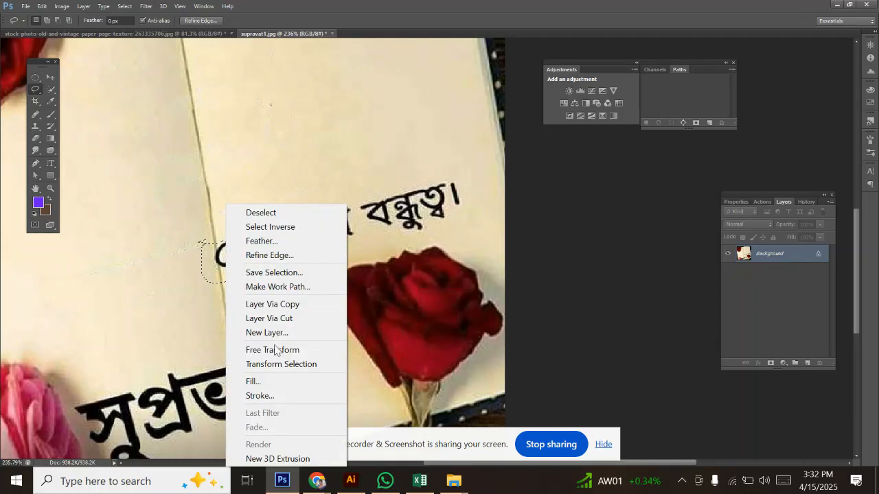
left_click(271, 384)
left_click(505, 142)
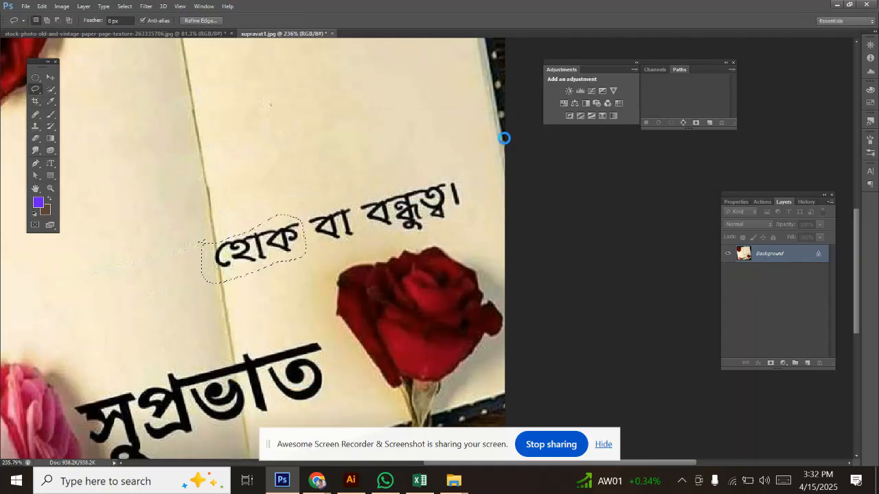
key("ctrl+d")
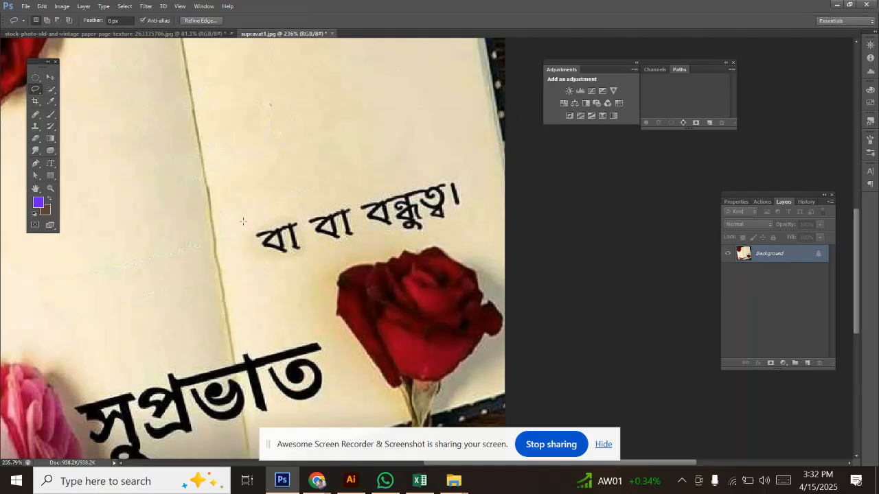
Lasso the stray duplicate "বা" at the start of the fourth line and apply a Content-Aware fill to it
left_click_drag(277, 264, 254, 259)
right_click(269, 255)
left_click(305, 381)
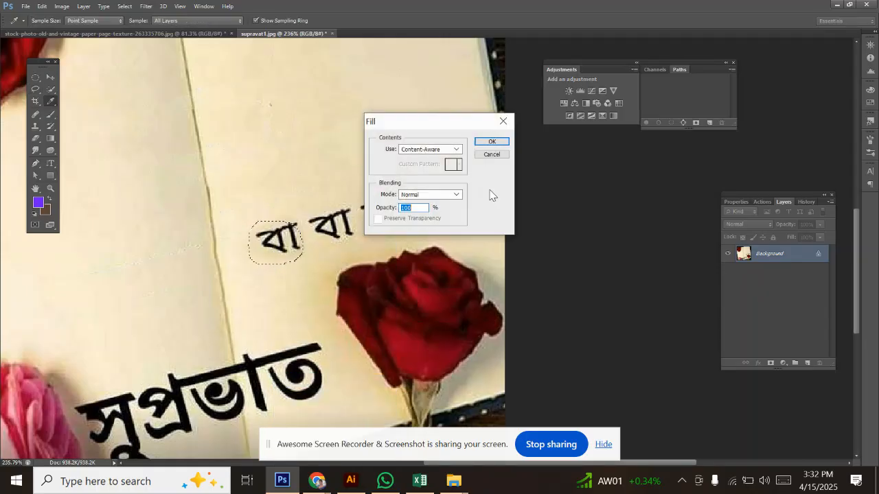
left_click(491, 141)
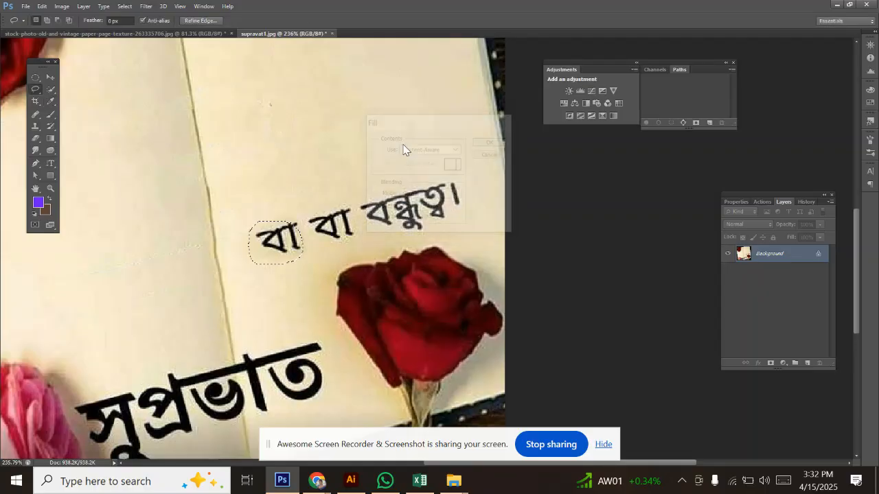
Lasso the next "বা" and the nearby speck on the fourth line, and apply a Content-Aware fill to them
left_click_drag(292, 253, 296, 205)
right_click(299, 199)
left_click(316, 381)
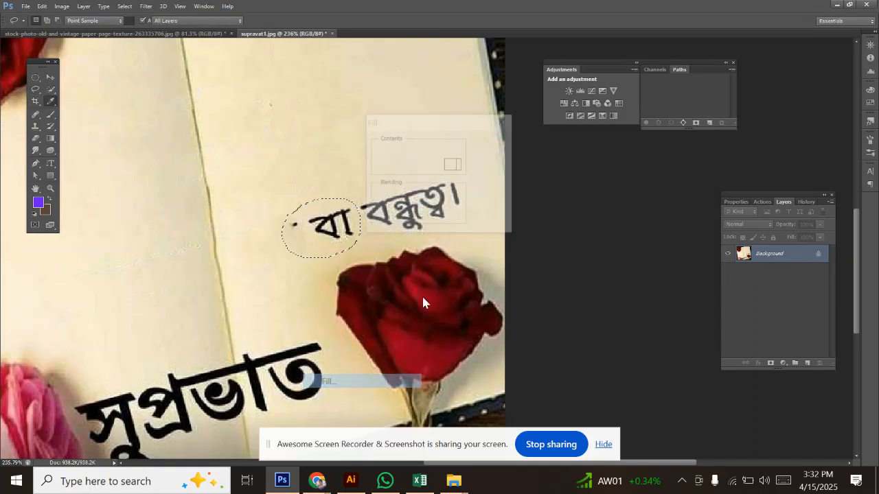
left_click(497, 141)
Lasso the remaining fourth-line words above the red rose, remove them with a Content-Aware fill, and clear the selection
left_click_drag(297, 208, 376, 187)
mouse_move(430, 229)
left_mouse_down()
mouse_move(304, 247)
mouse_move(296, 226)
left_mouse_up()
right_click(371, 203)
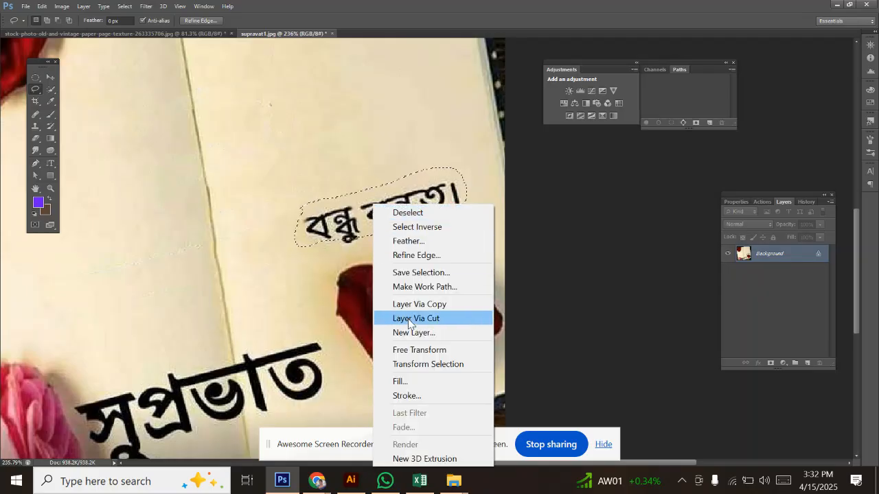
left_click(401, 380)
left_click(492, 143)
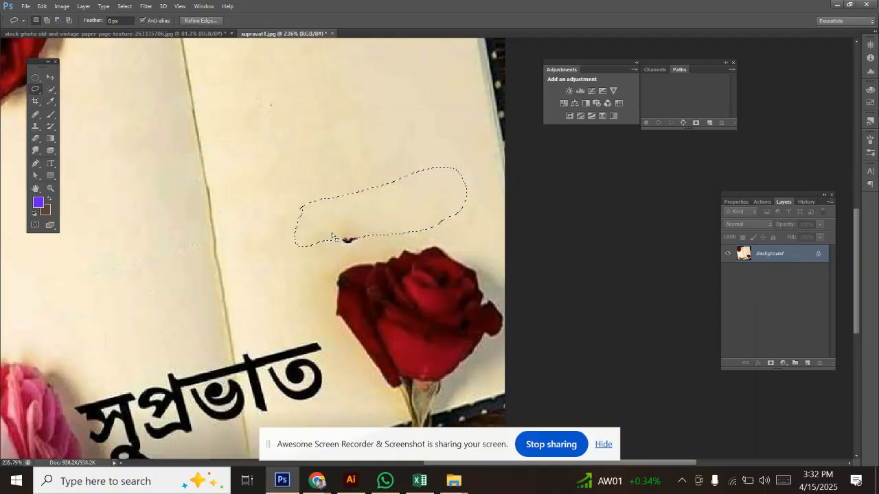
key("ctrl+d")
Lasso the dark leftover speck just above the lower red rose, apply a Content-Aware fill, and deselect it
left_click_drag(362, 242, 322, 240)
right_click(343, 232)
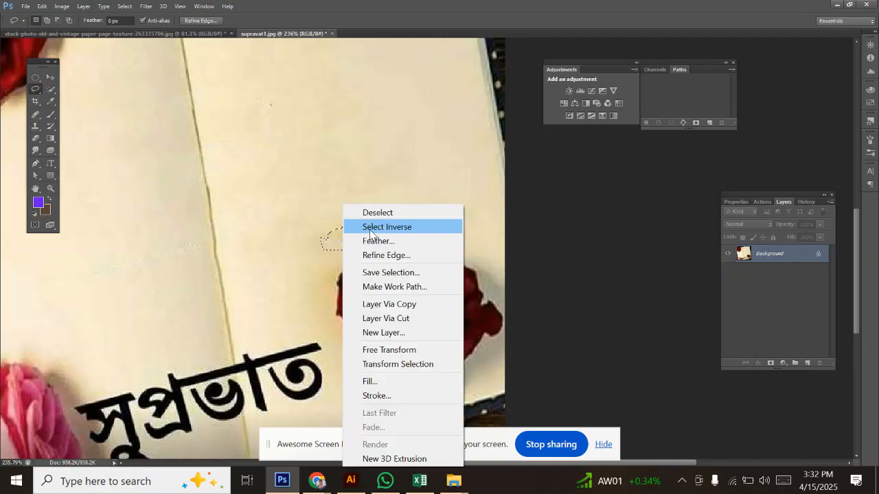
left_click(371, 381)
left_click(492, 143)
key("ctrl+d")
Lasso the large heading "সুপ্রভাত" beneath the verse, replace it with a Content-Aware fill, and clear the selection
scroll(269, 196, "down", 4)
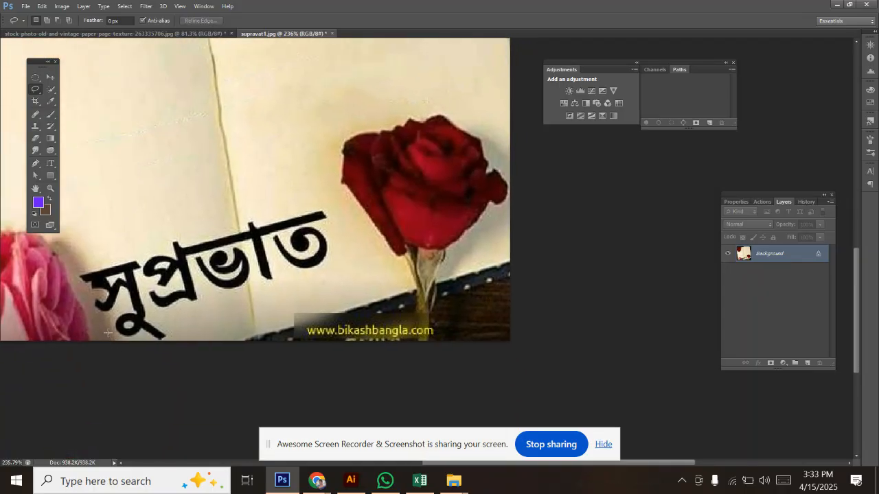
mouse_move(88, 297)
left_mouse_down()
mouse_move(81, 273)
mouse_move(127, 262)
left_mouse_up()
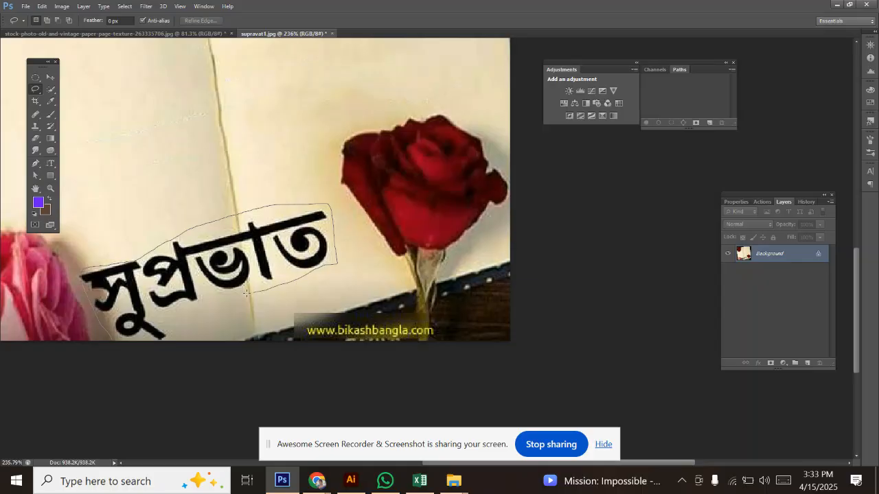
left_click_drag(122, 346, 114, 340)
right_click(165, 315)
left_click(229, 221)
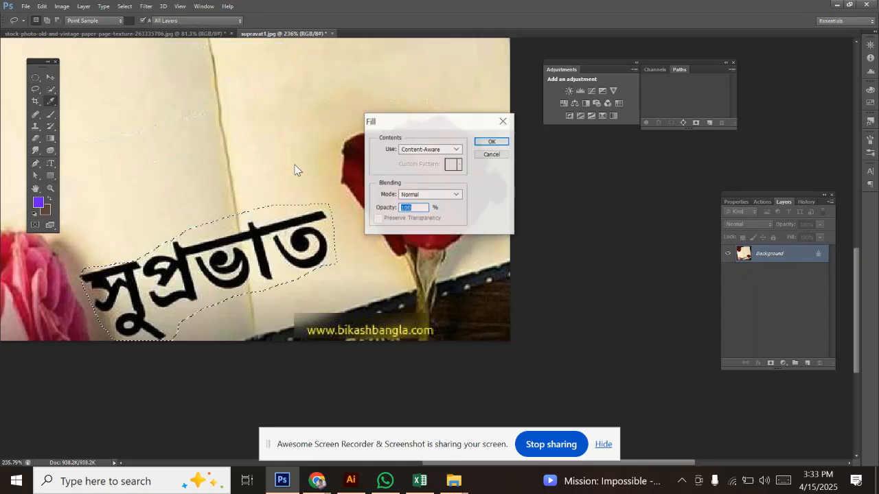
left_click(490, 141)
left_click_drag(161, 280, 161, 204)
key("ctrl+d")
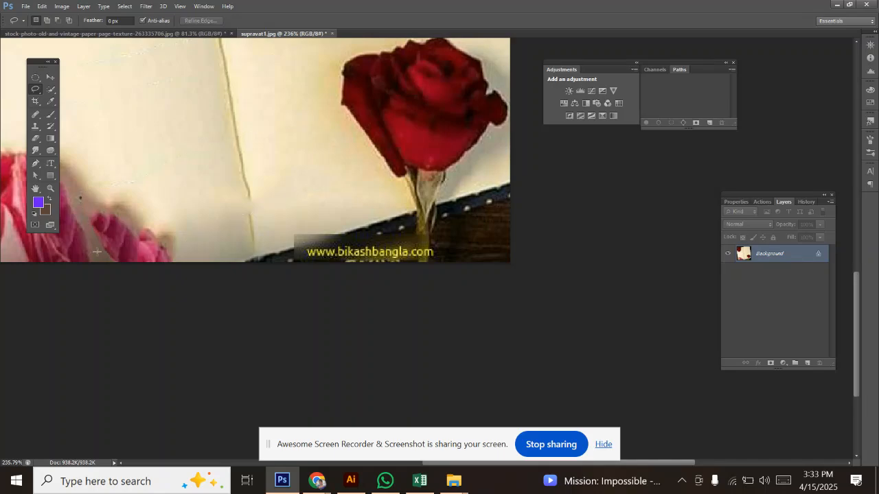
Lasso the stray duplicated petals beside the pink rose and remove them with a Content-Aware fill
mouse_move(87, 202)
left_mouse_down()
mouse_move(142, 207)
mouse_move(177, 237)
left_mouse_up()
left_click_drag(140, 269, 140, 267)
right_click(150, 255)
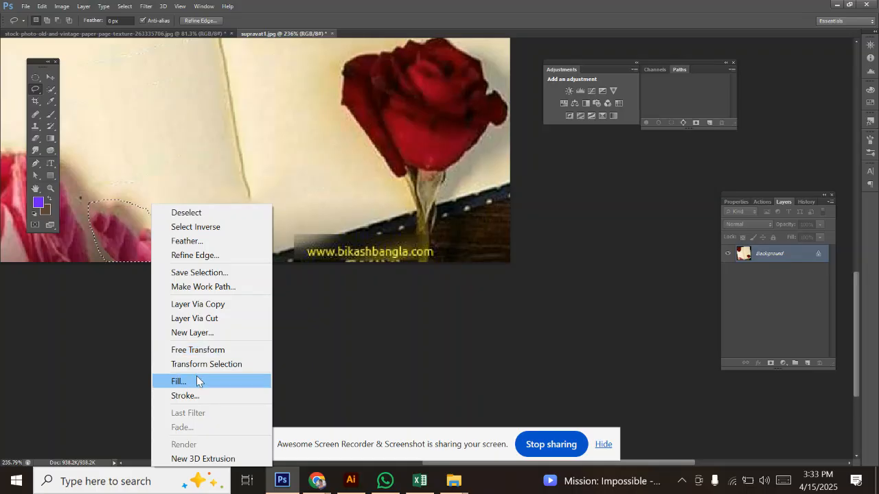
left_click(224, 381)
left_click(490, 142)
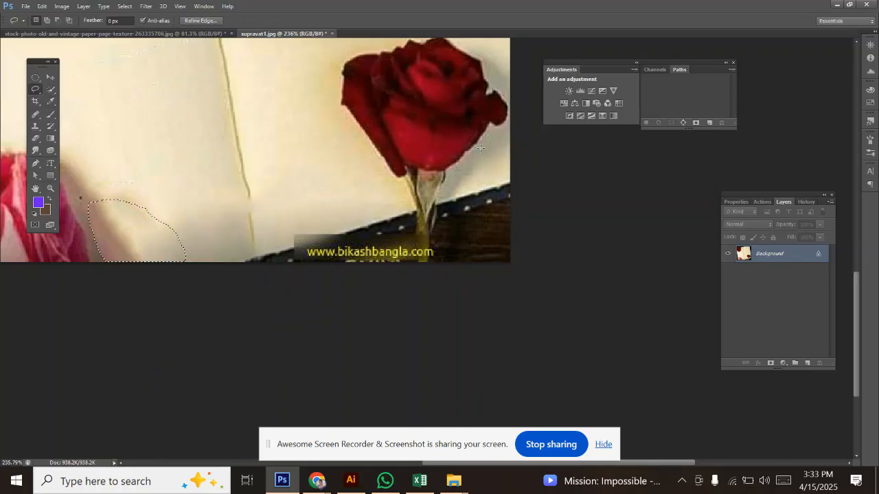
Clear the petal selection, lasso the faint smudge beside the pink rose's shadow, apply a Content-Aware fill, and deselect it
scroll(233, 195, "up", 4)
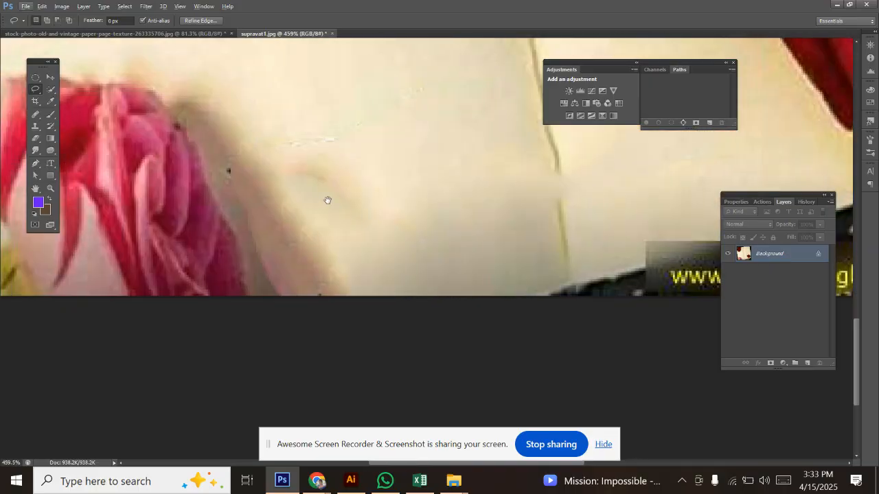
left_click_drag(328, 200, 334, 205)
scroll(364, 208, "up", 1)
scroll(365, 207, "down", 3)
scroll(365, 206, "down", 1)
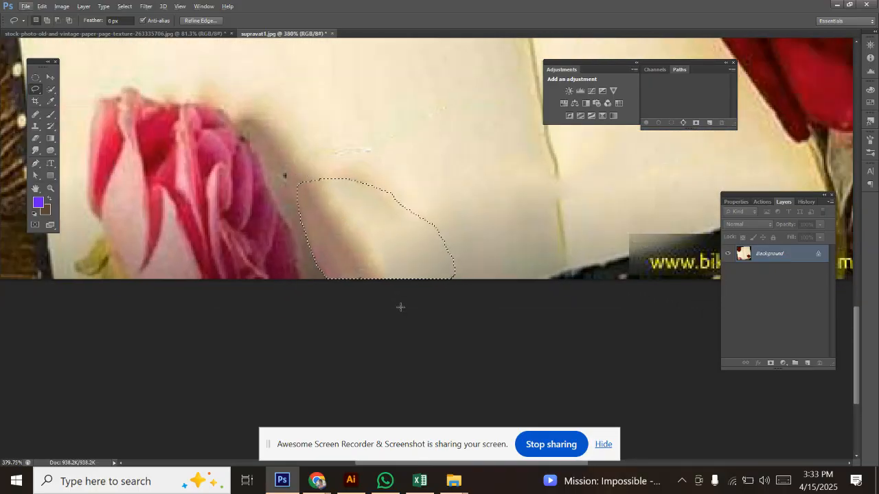
left_click(369, 239)
mouse_move(337, 154)
left_mouse_down()
mouse_move(391, 170)
mouse_move(412, 215)
mouse_move(376, 217)
mouse_move(341, 176)
left_mouse_up()
right_click(398, 178)
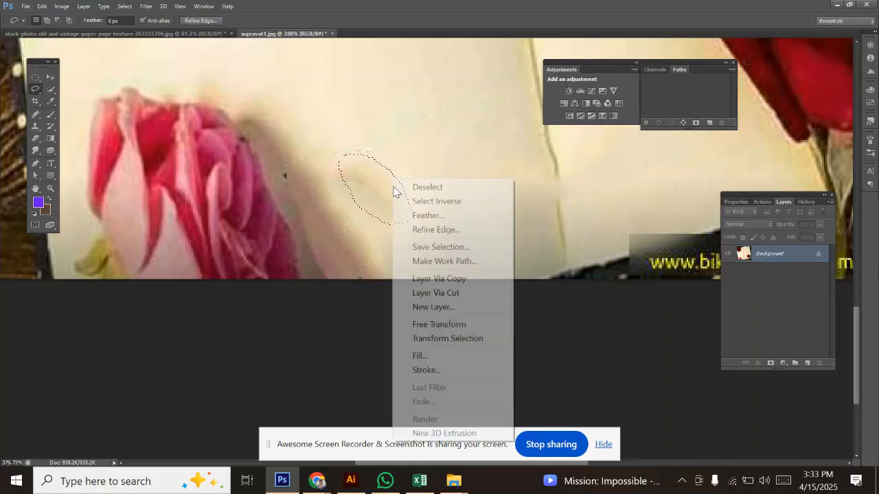
left_click(465, 352)
left_click(491, 142)
scroll(424, 321, "down", 8)
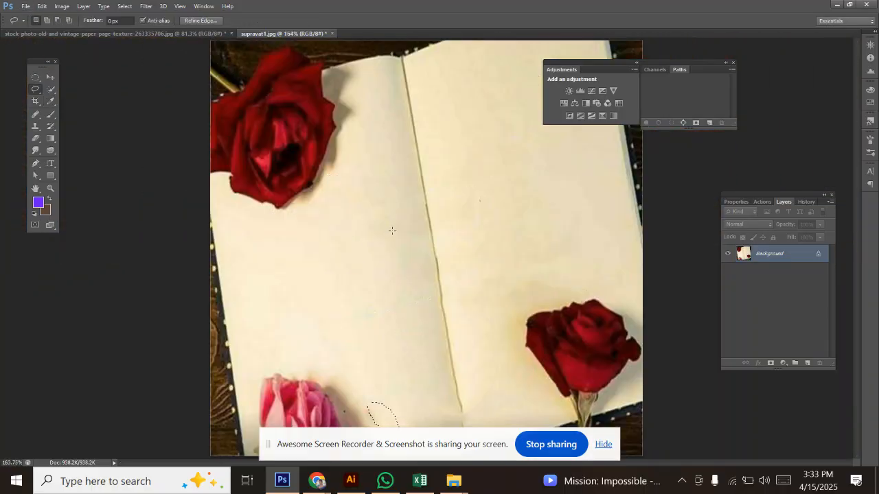
scroll(393, 234, "down", 2)
key("ctrl+d")
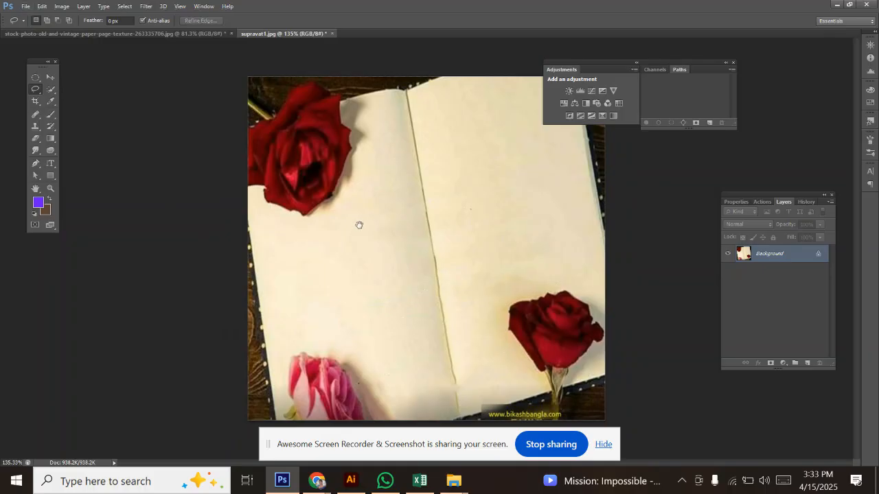
scroll(453, 218, "up", 2)
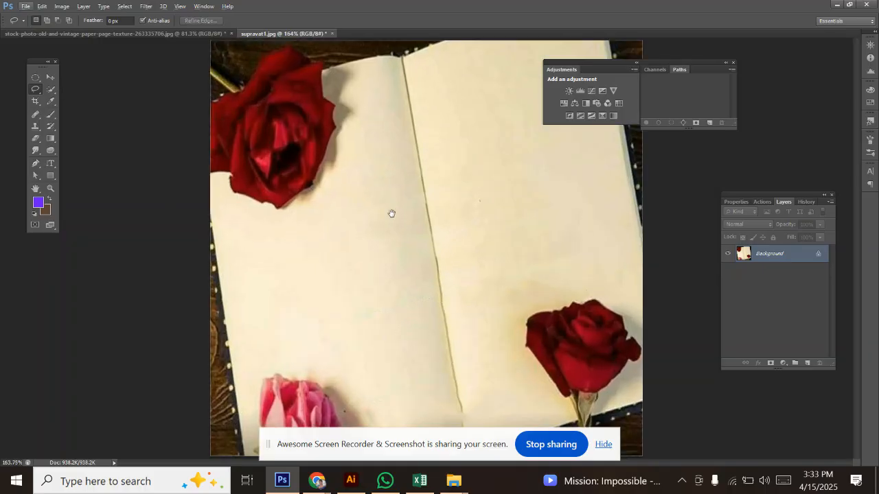
scroll(371, 187, "up", 2)
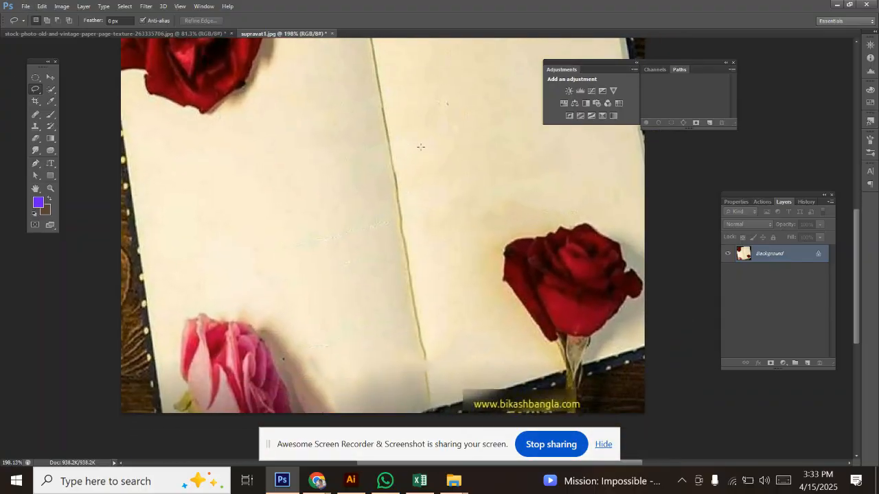
left_click(39, 90)
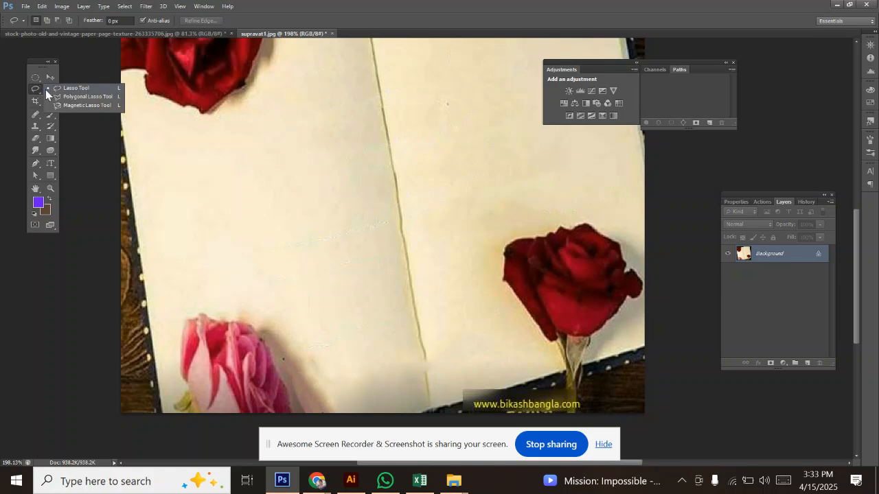
left_click(51, 78)
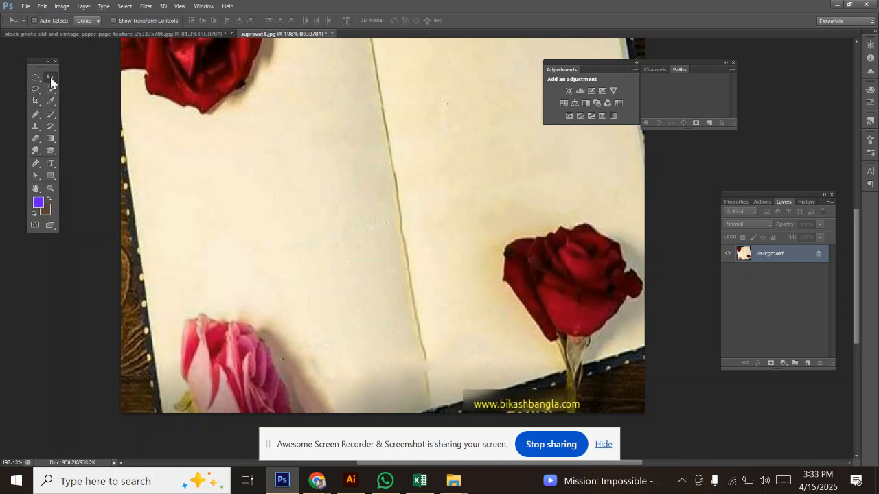
scroll(477, 160, "down", 3)
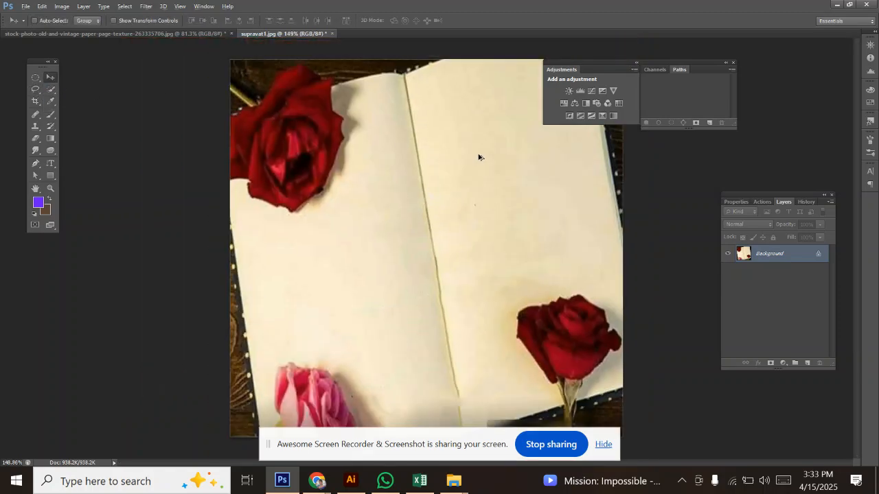
scroll(463, 227, "up", 2)
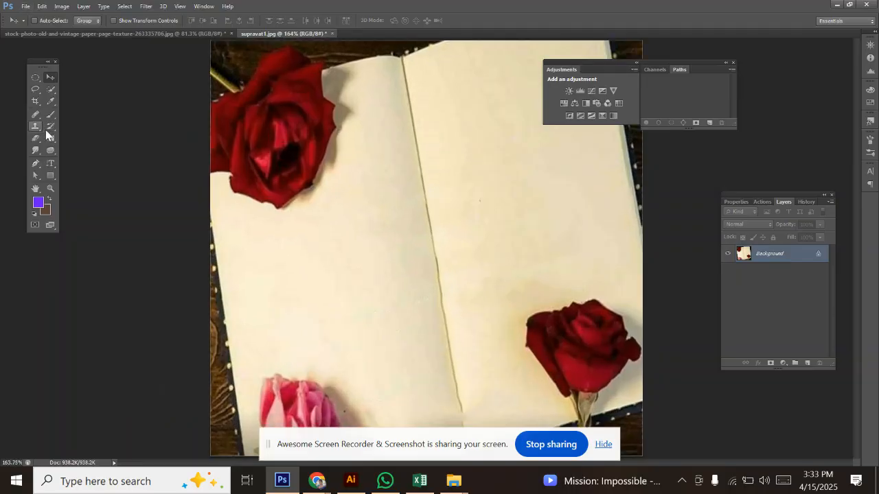
Add the horizontal text "GFHFDHFHGFHFHFHHH" on the blank pages and move it so it spans the fold
left_click(50, 163)
left_click_drag(54, 167, 84, 162)
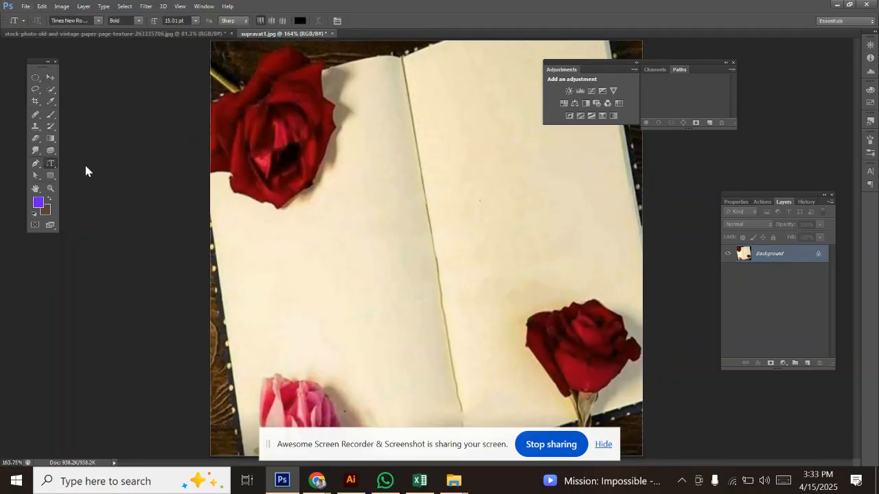
left_click(359, 230)
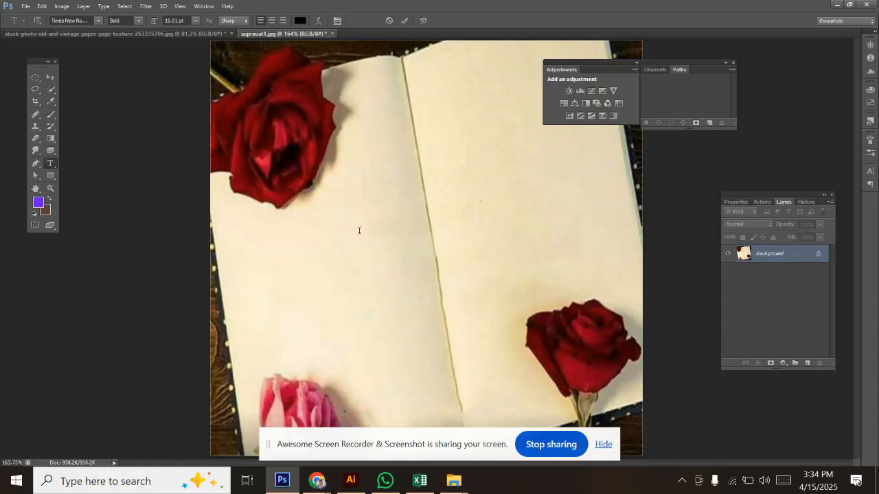
type("GFHFDHFHGFHFHFHHH")
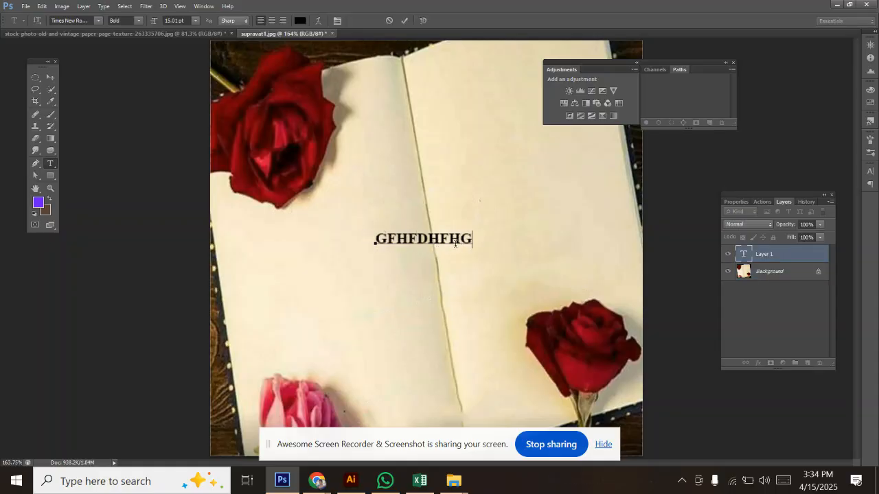
left_click(52, 80)
left_click_drag(555, 237, 499, 232)
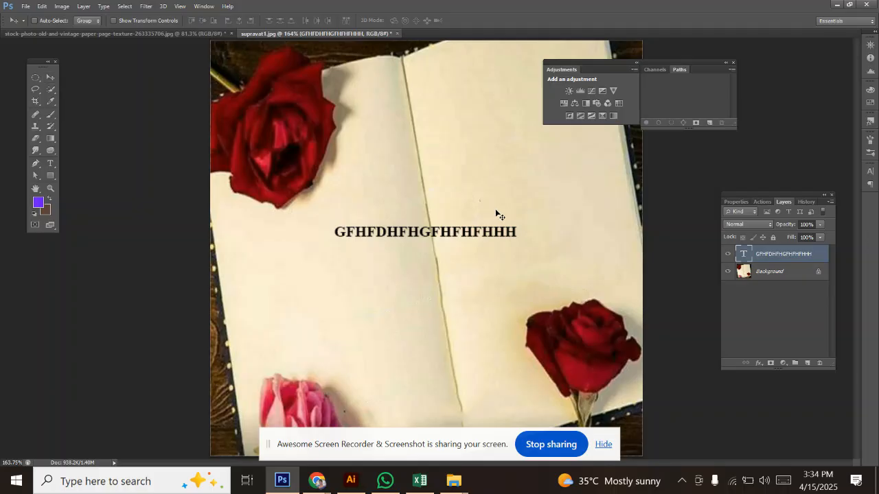
Scale the sample text to 141.44%, rotate it -10.60° to follow the page tilt, apply the transformation, and reposition it across the fold
key("ctrl+t")
left_click_drag(525, 223, 521, 196)
left_click_drag(483, 221, 545, 215)
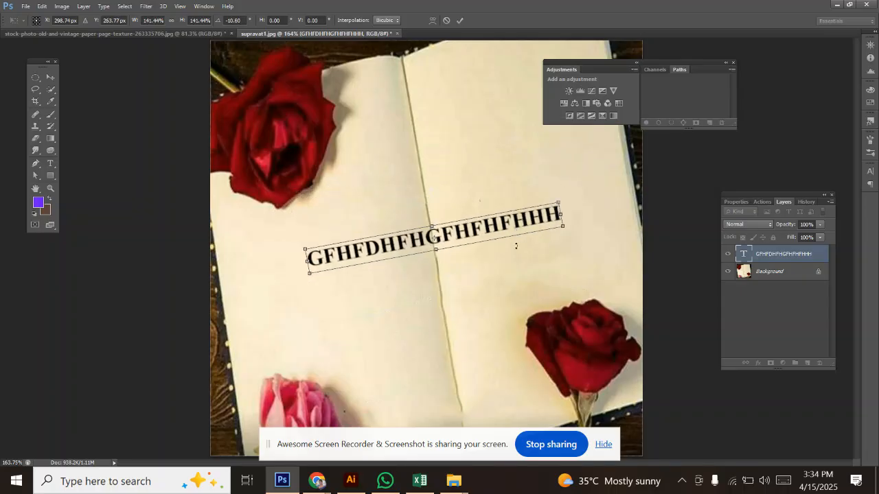
left_click_drag(511, 236, 515, 241)
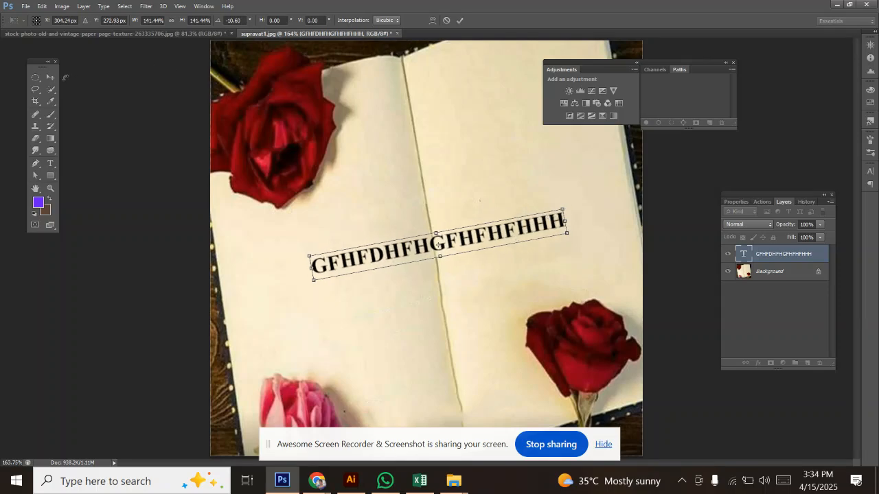
left_click(50, 77)
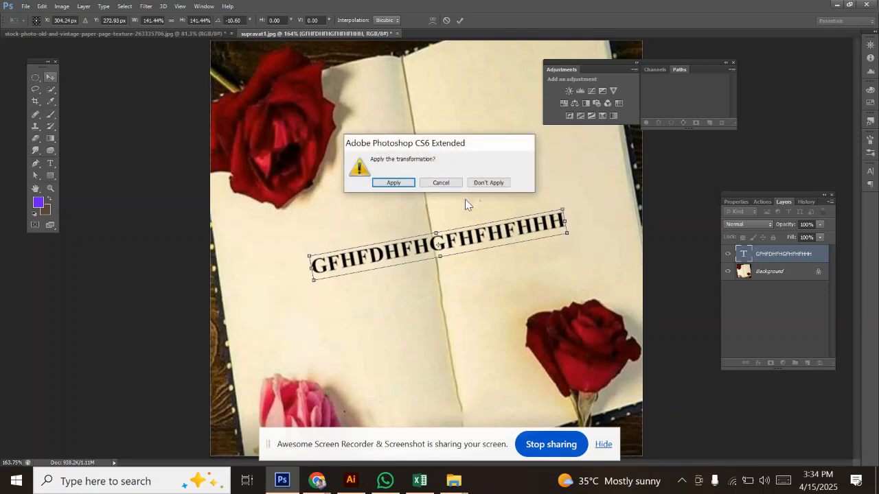
left_click(392, 183)
left_click_drag(477, 253, 462, 216)
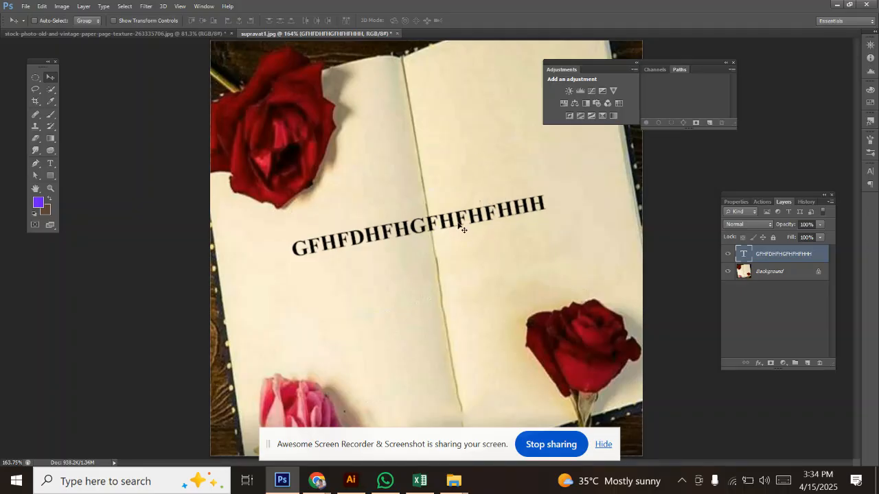
Delete the sample text layer from the page
key("Delete")
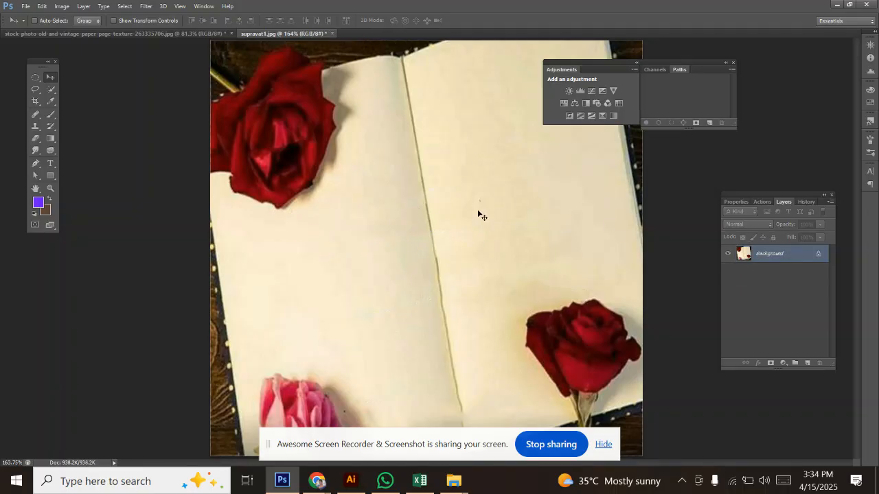
scroll(490, 214, "down", 2)
scroll(490, 215, "up", 2)
scroll(480, 219, "down", 3)
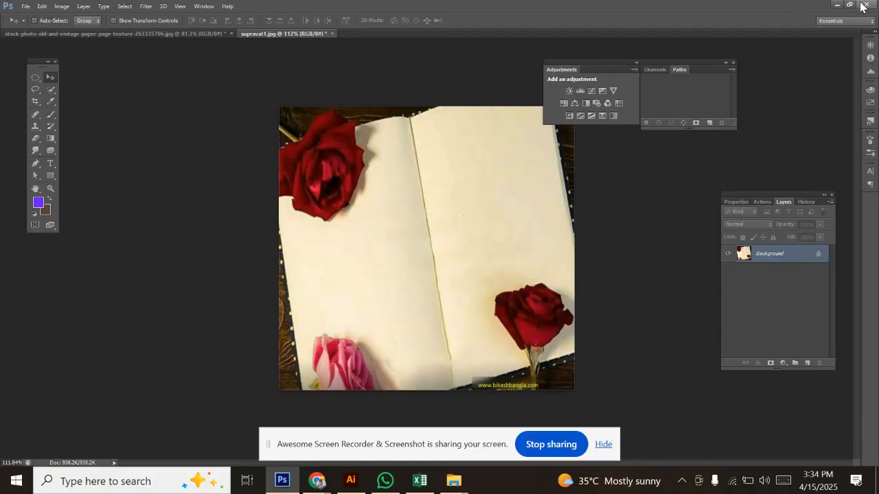
Switch to the Chrome browser window showing a new Google tab
mouse_move(317, 483)
left_click(280, 450)
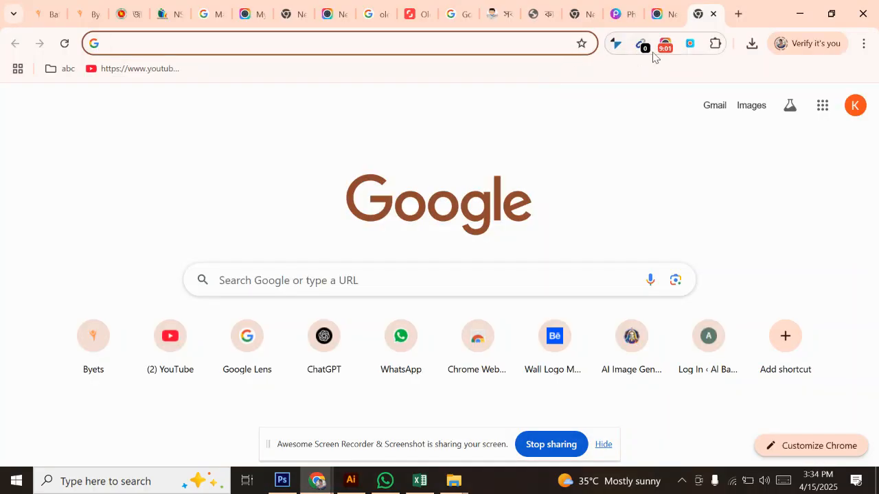